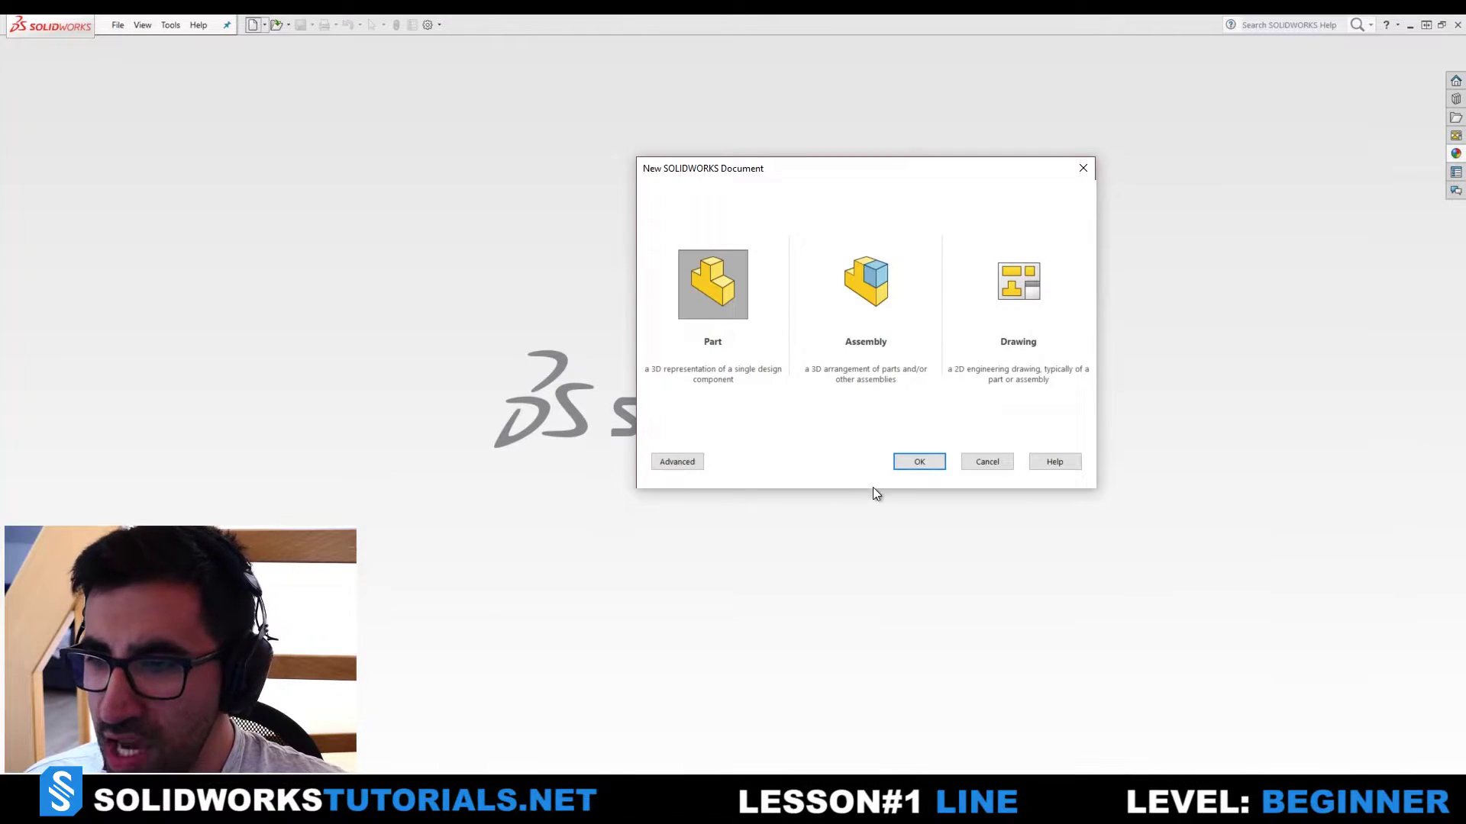
Create a new part document and start Sketch1 on the Top Plane
left_click(918, 463)
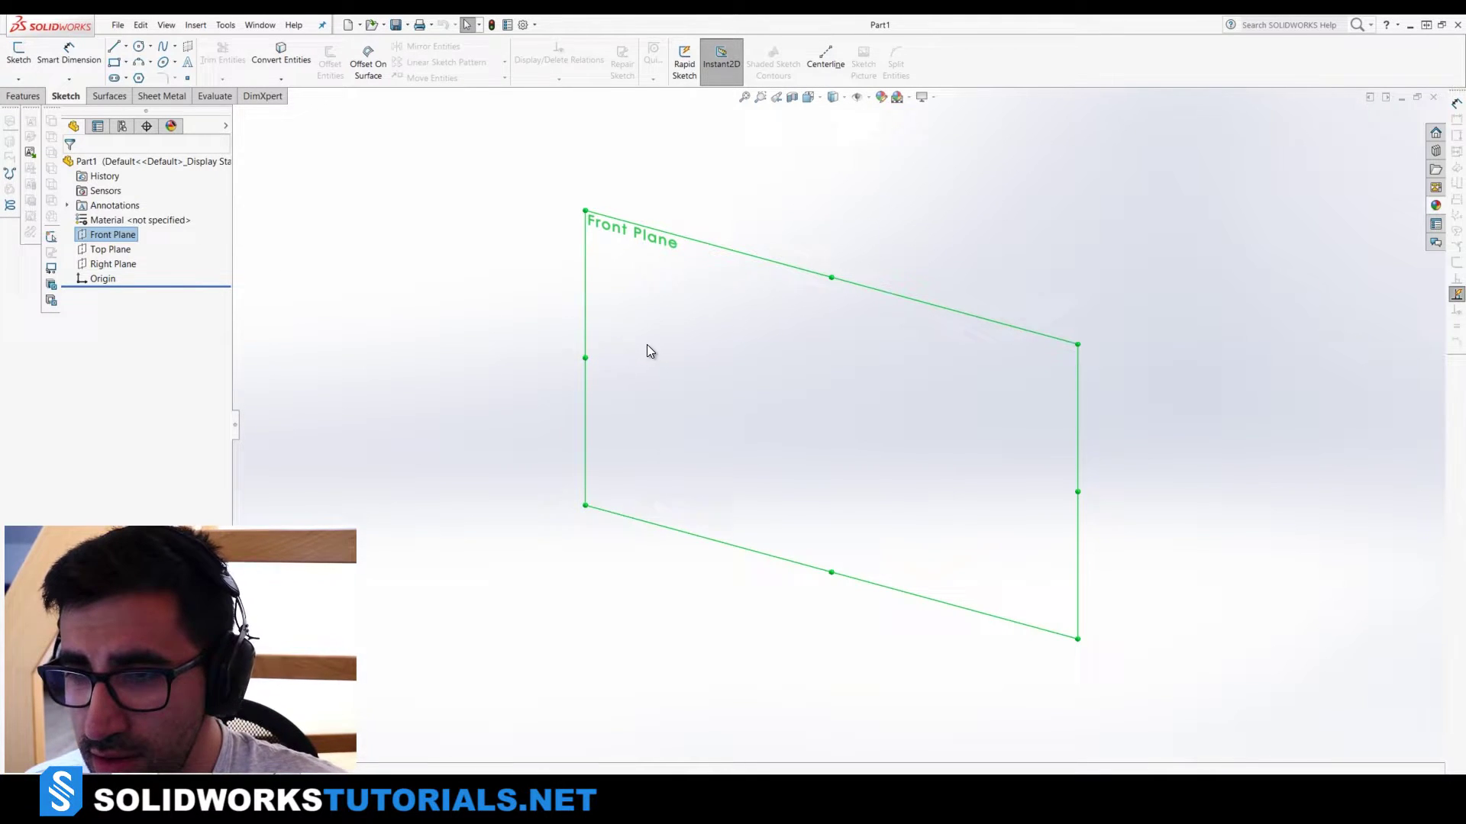
left_click(139, 235)
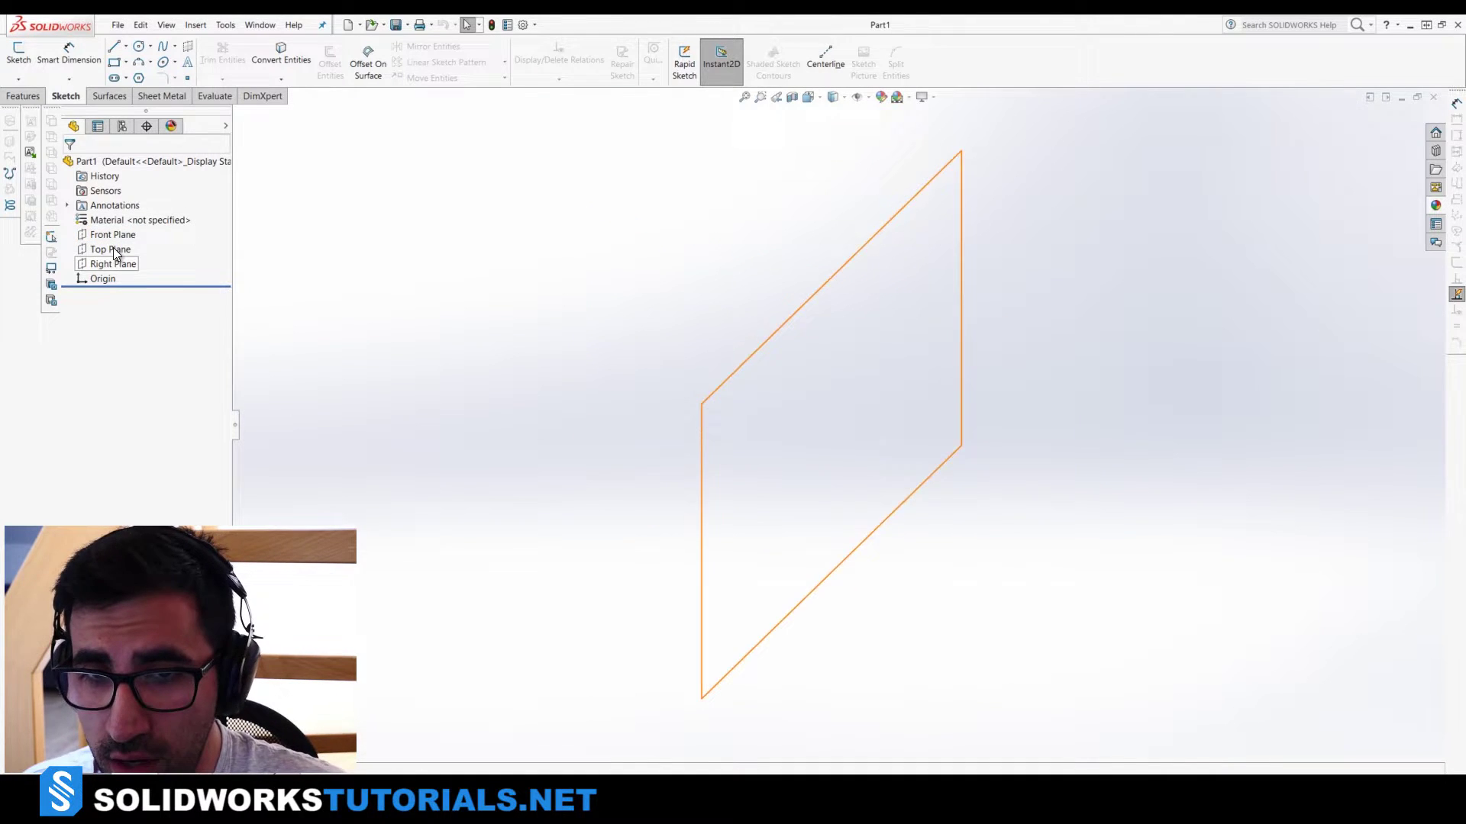
left_click(116, 236)
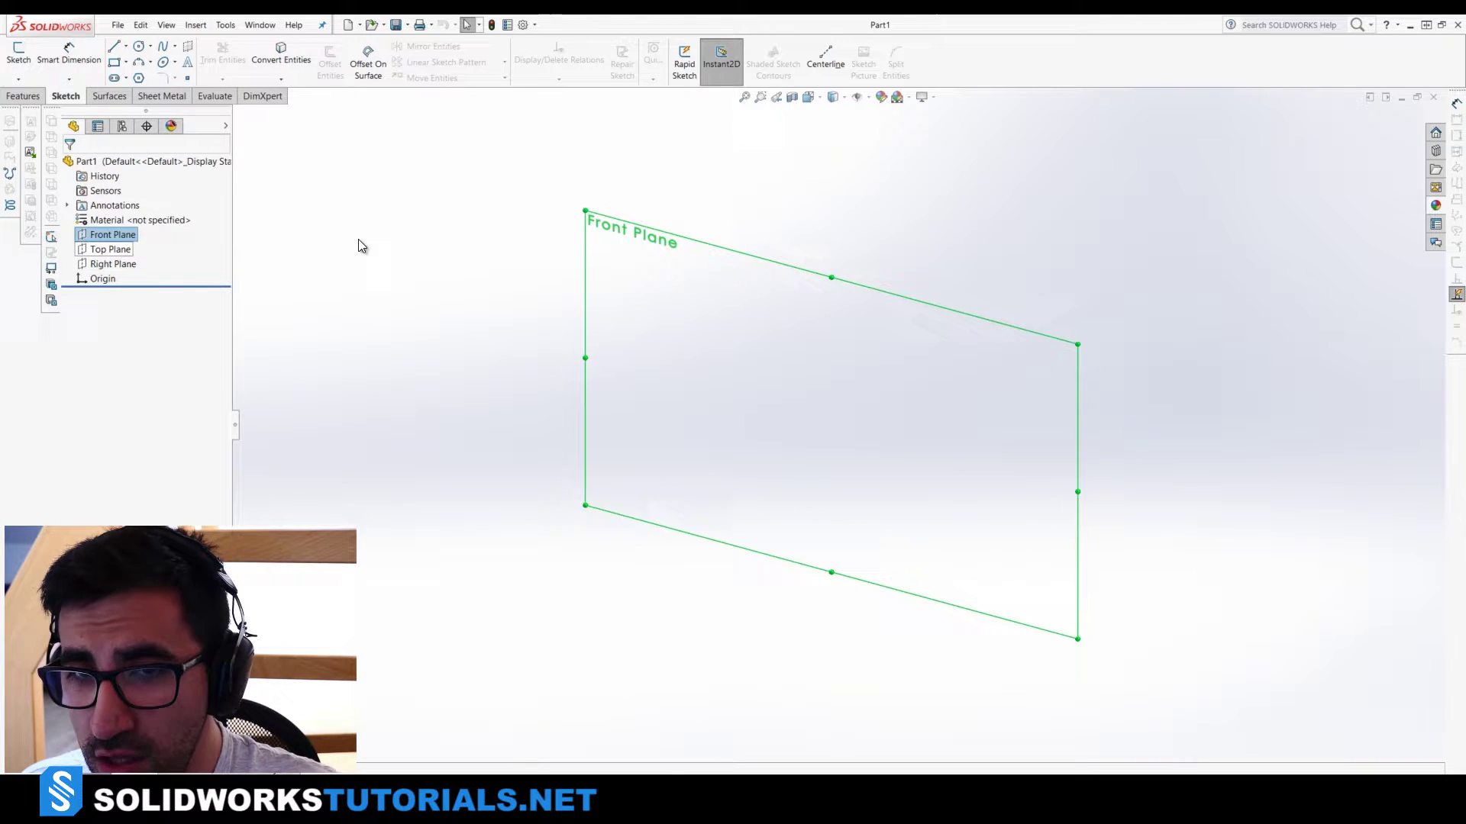
left_click(358, 241)
left_click(105, 237)
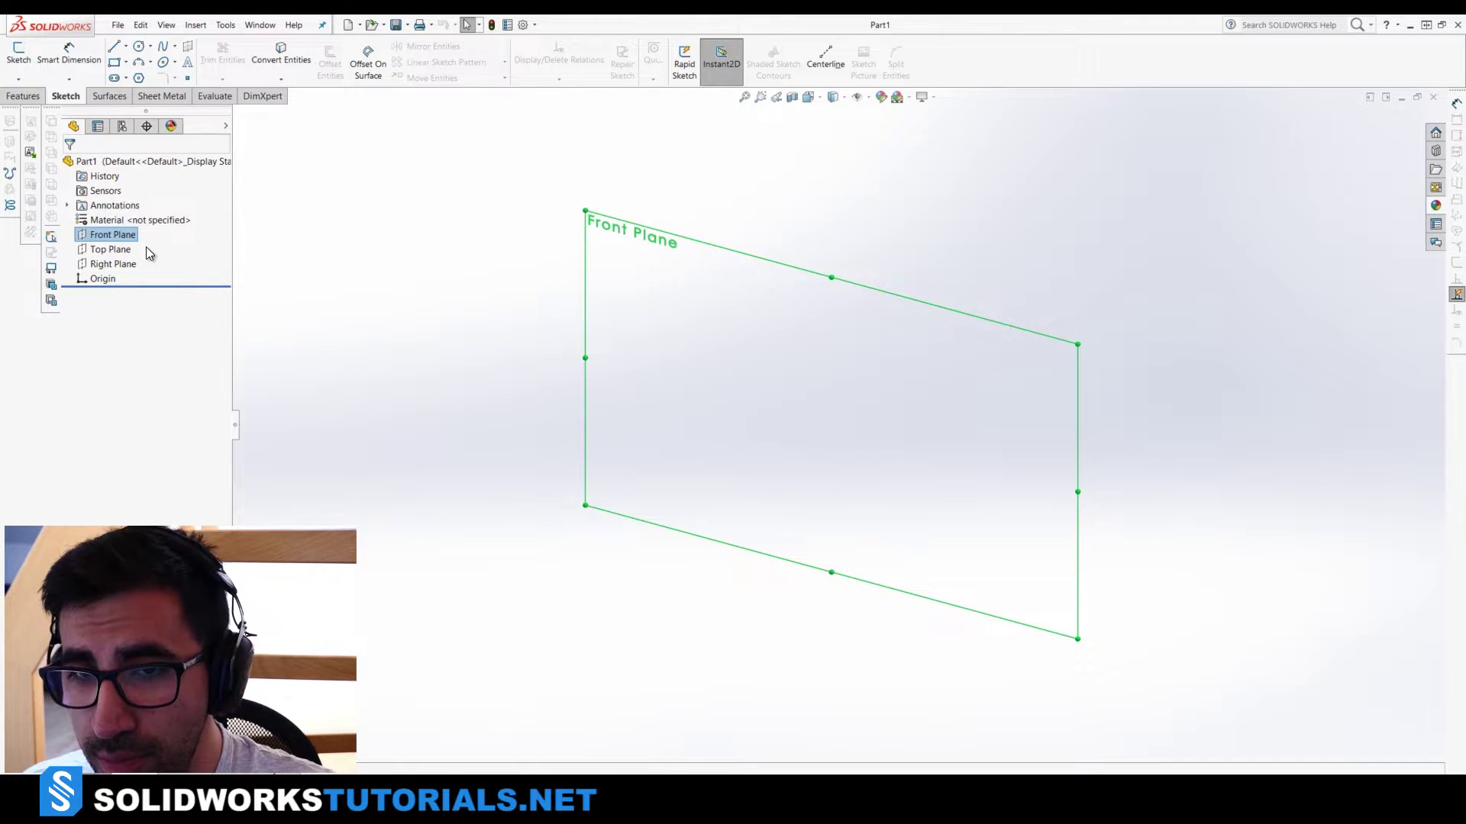
left_click(343, 301)
left_click(113, 249)
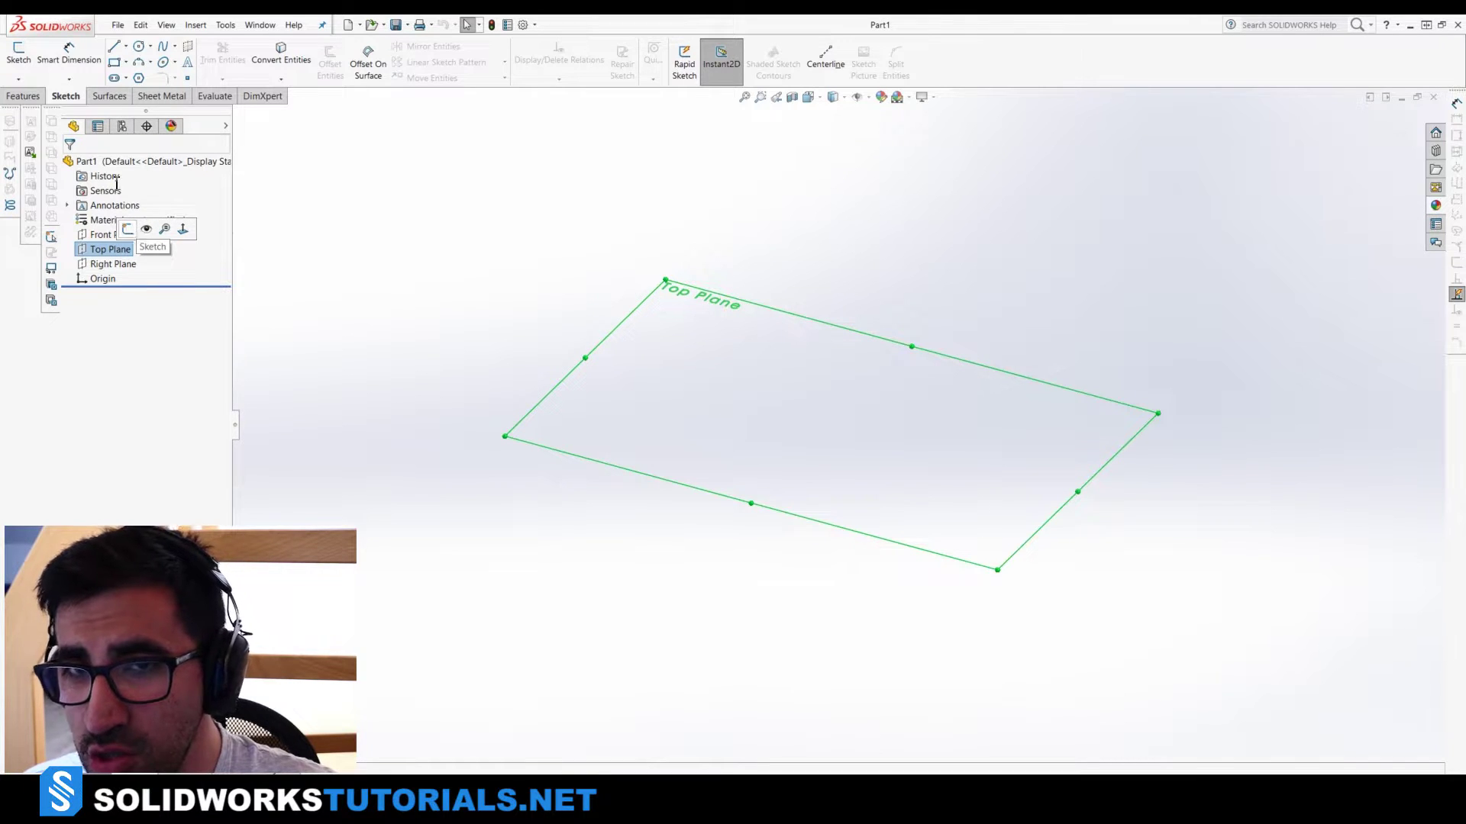
left_click(21, 54)
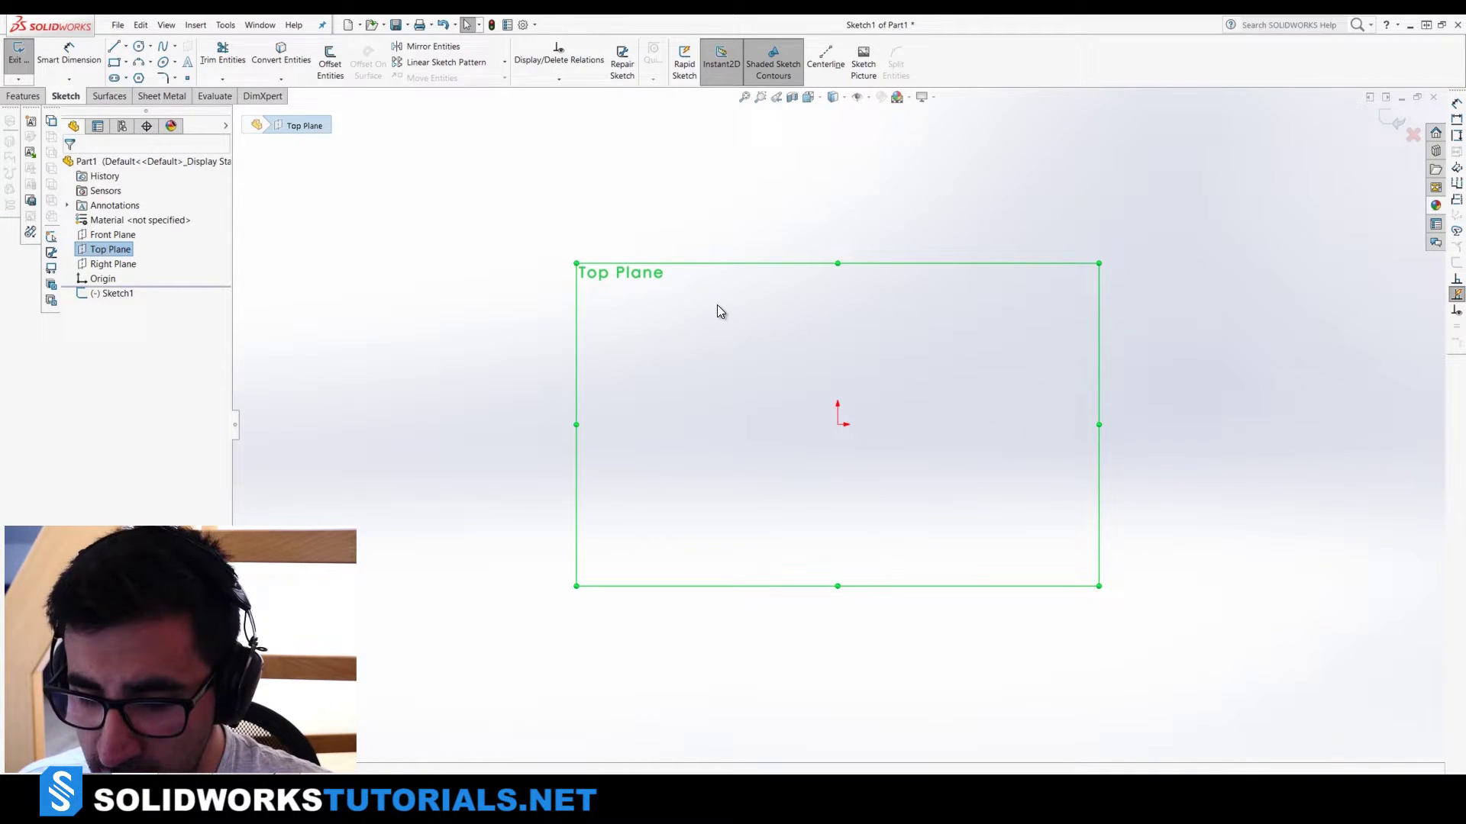
Activate the plain Line tool from the Sketch toolbar's Line dropdown
key("l")
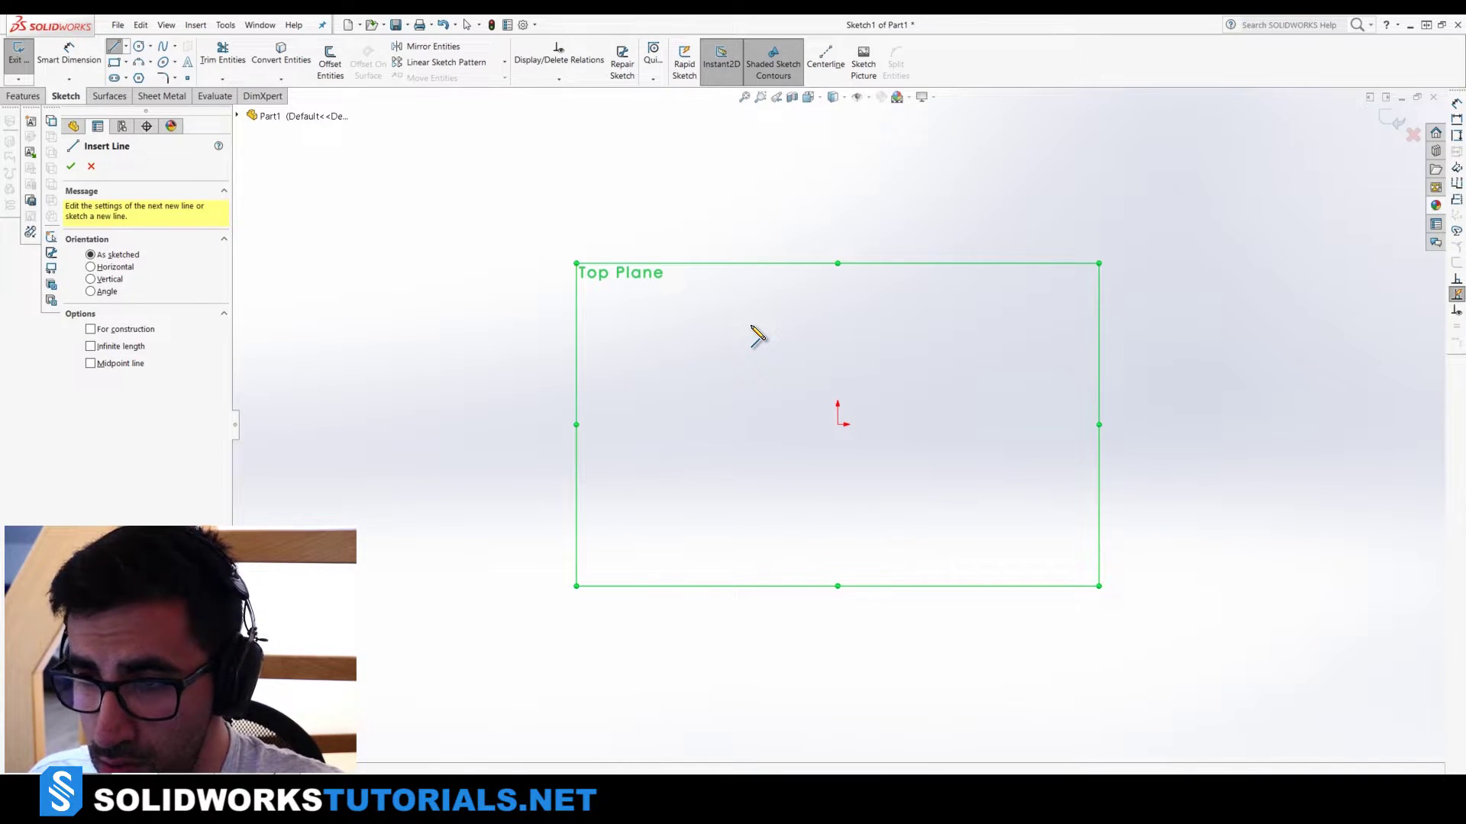
key("Escape")
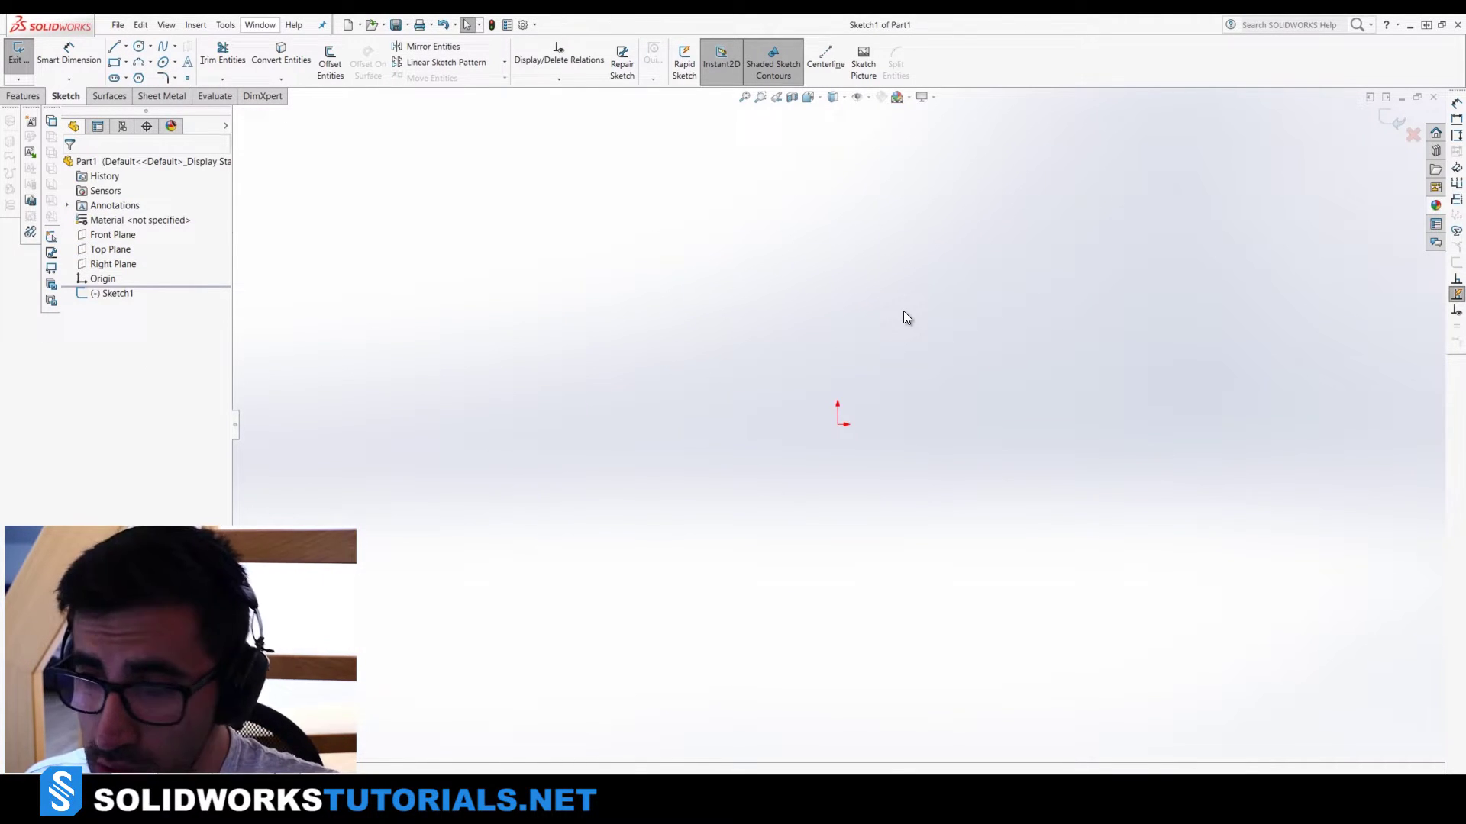
key("l")
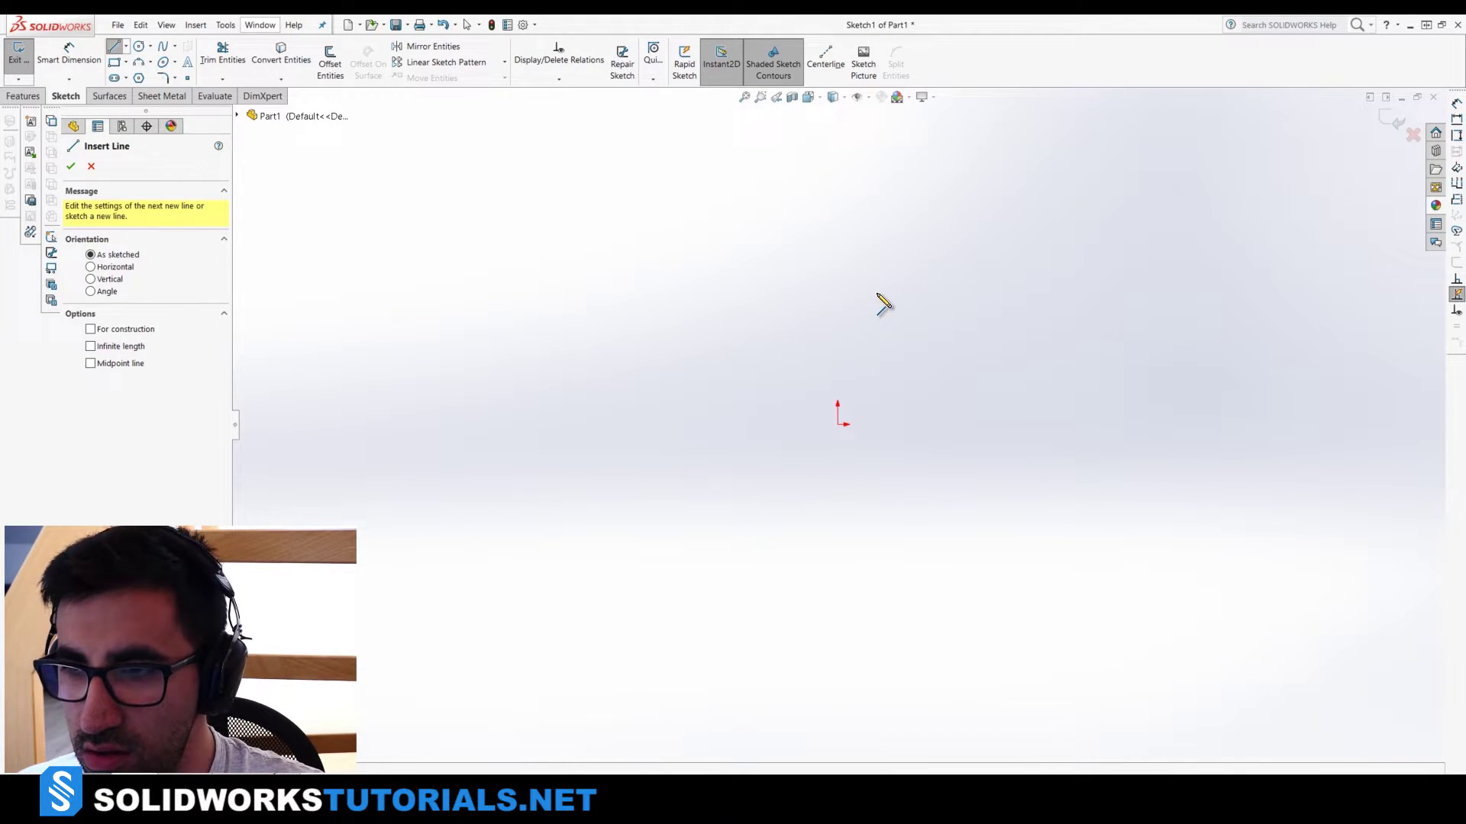
left_click(126, 46)
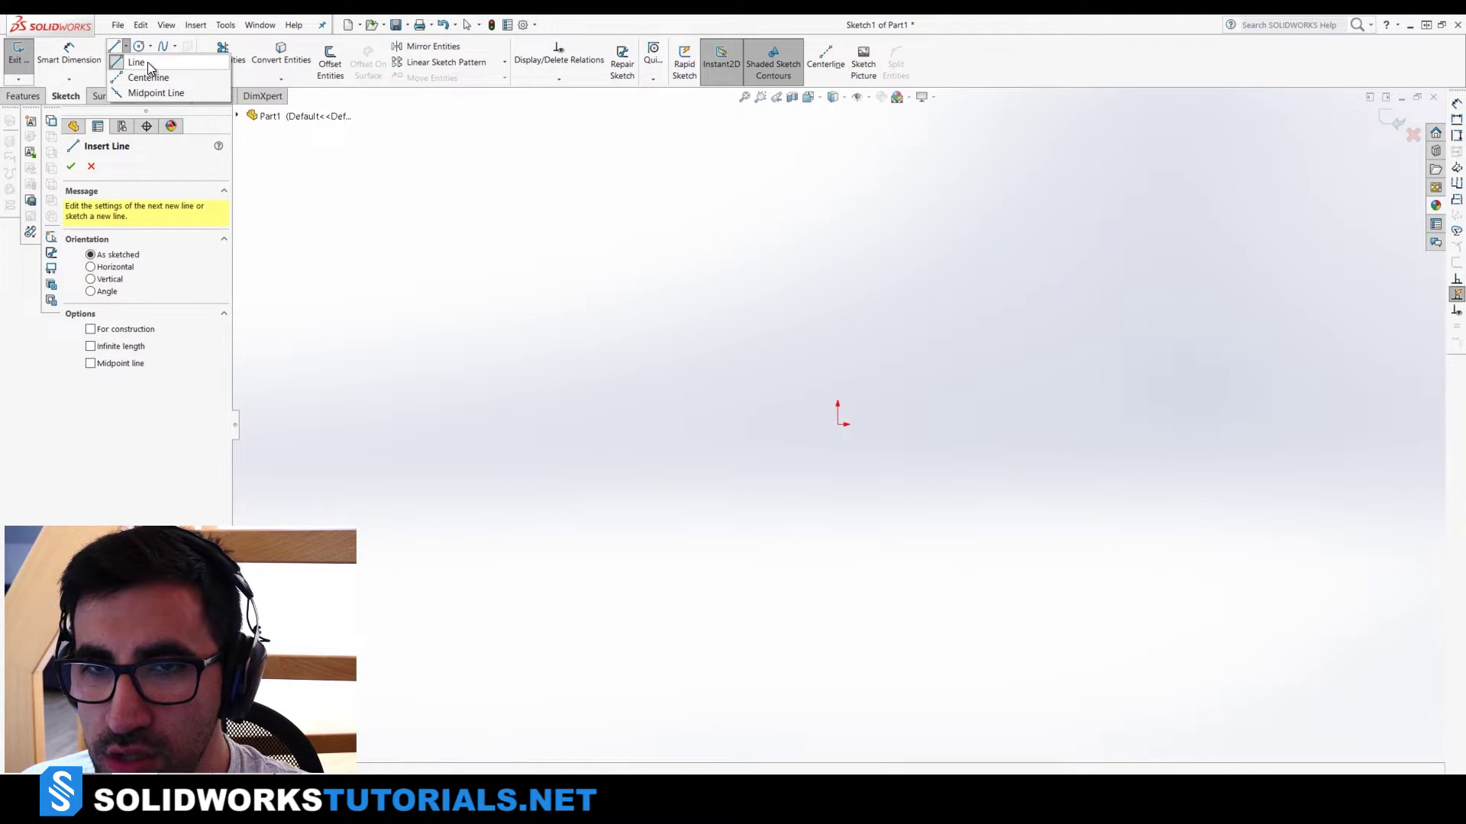
left_click(148, 62)
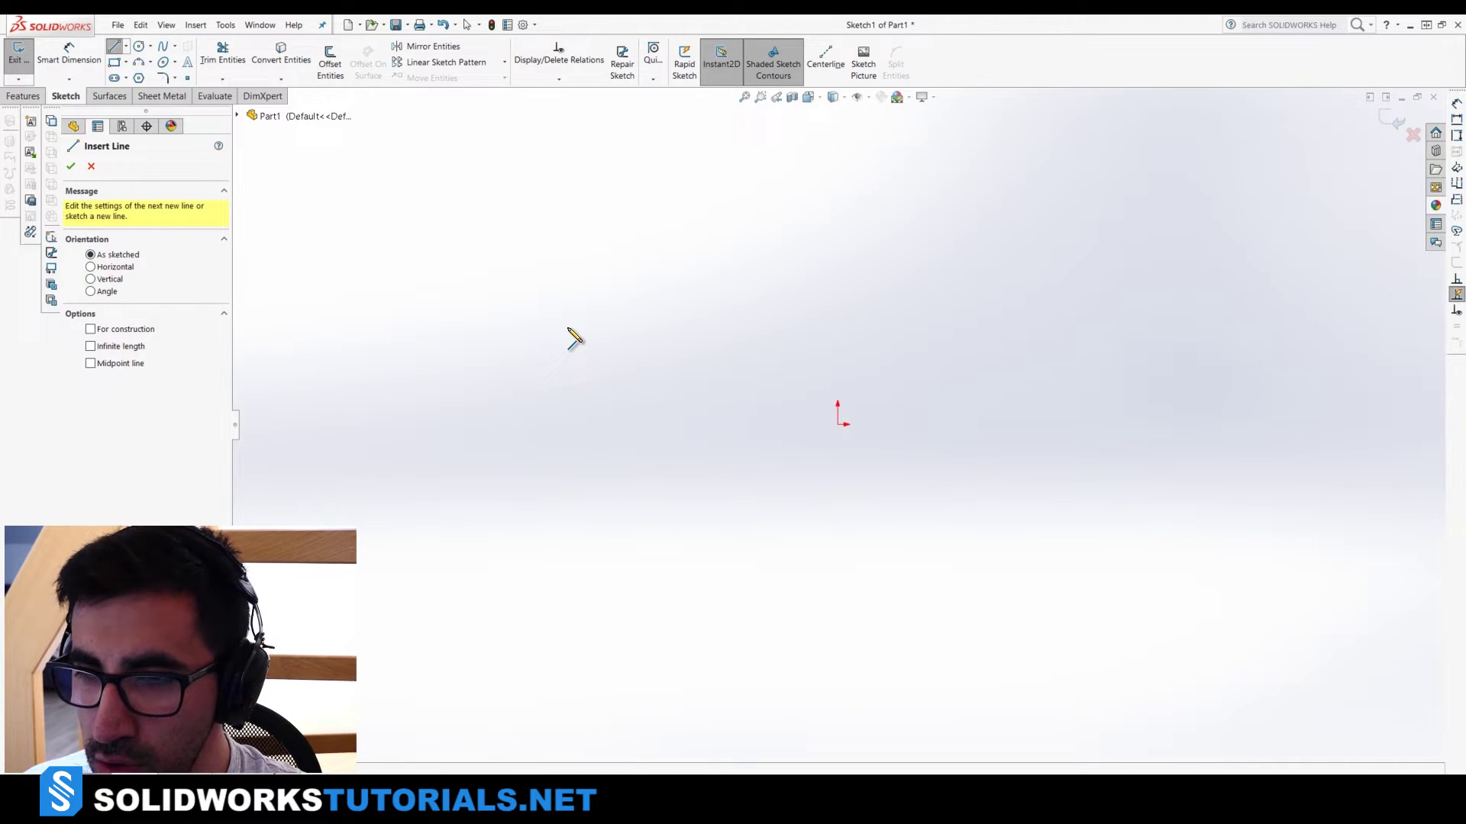
key("Escape")
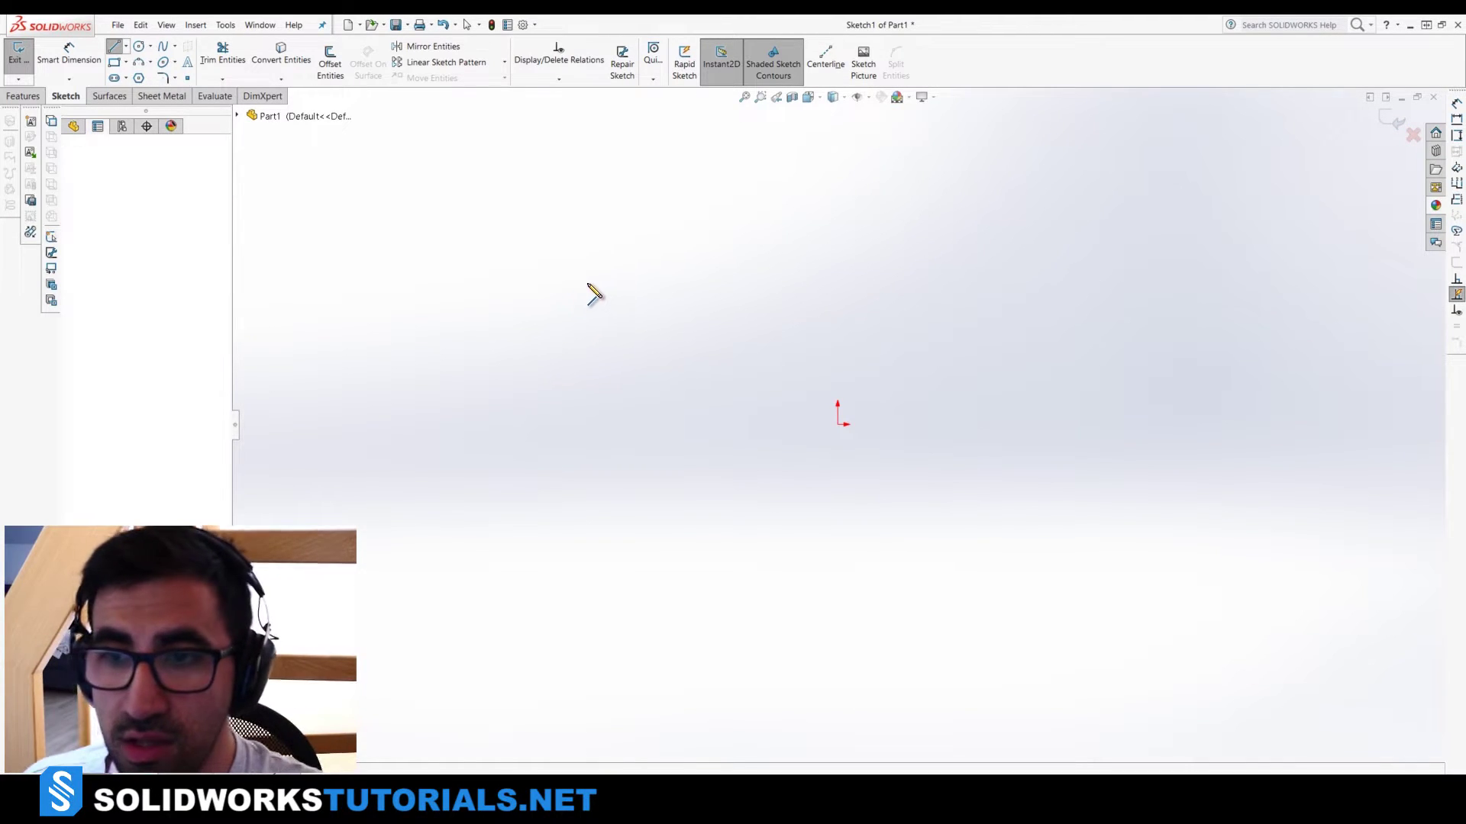
Draw four connected lines around the origin, ending on the first point to close the loop
left_click(565, 326)
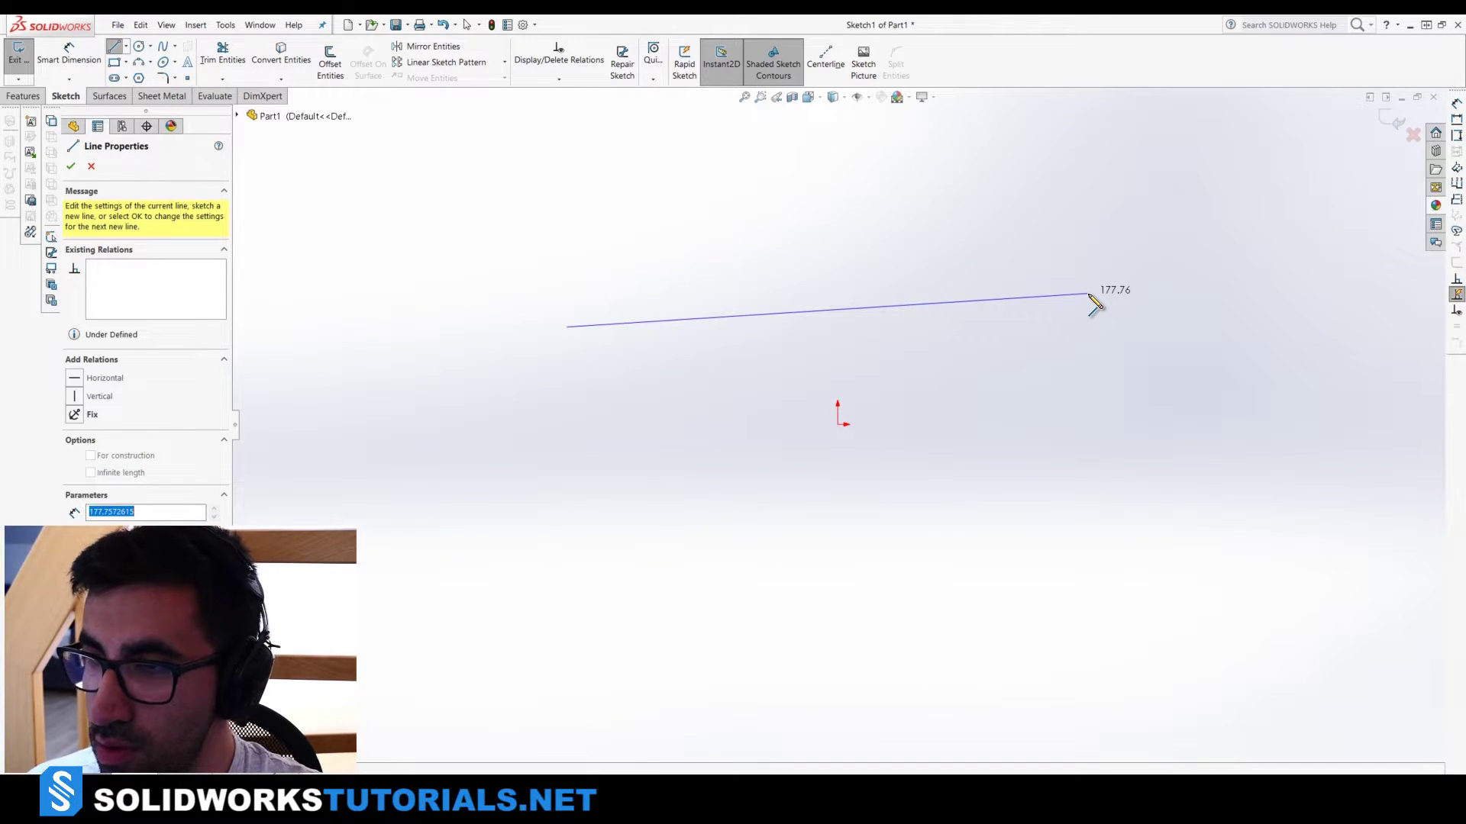
left_click(1088, 294)
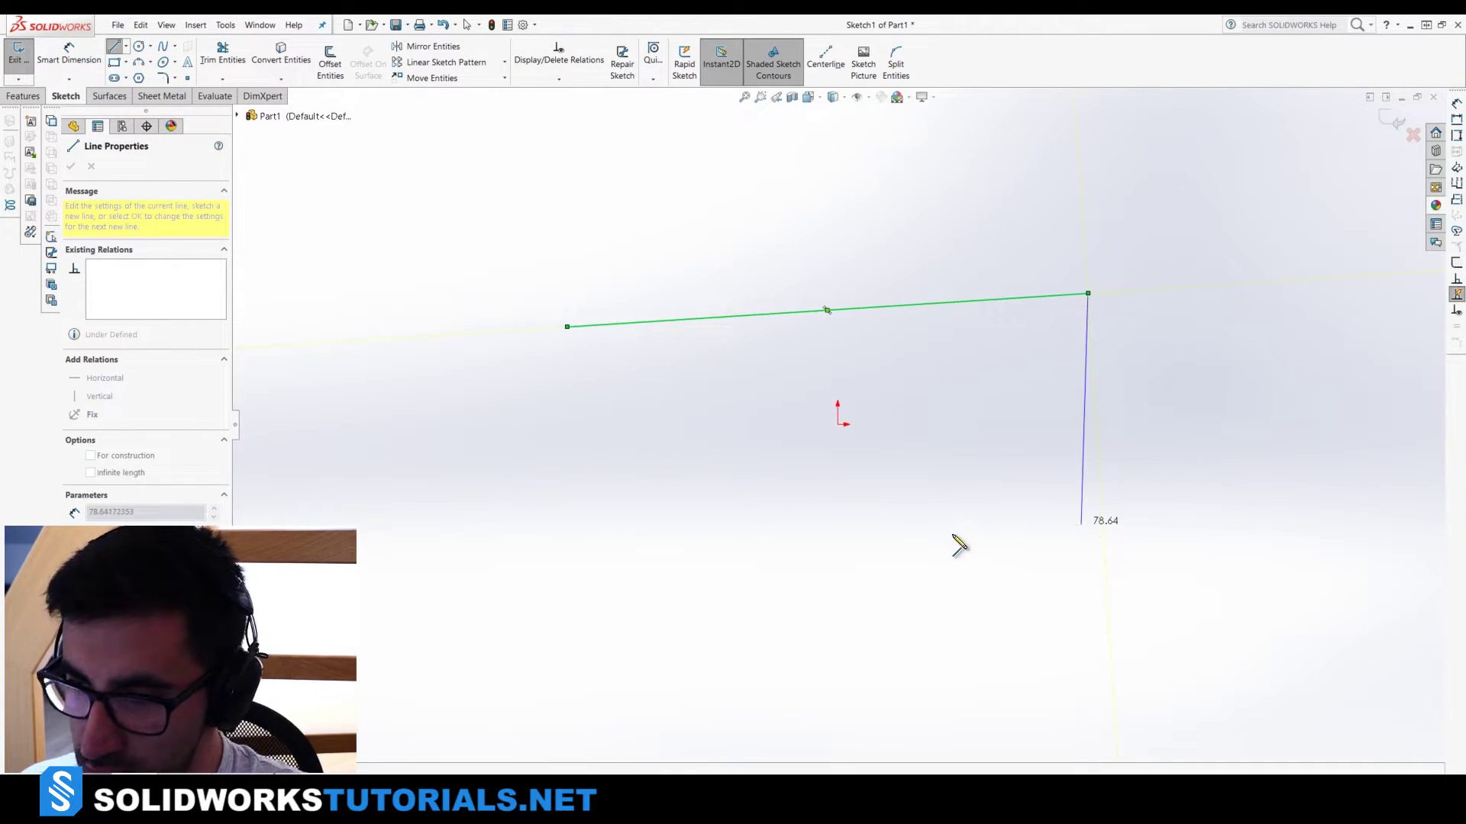
left_click(918, 539)
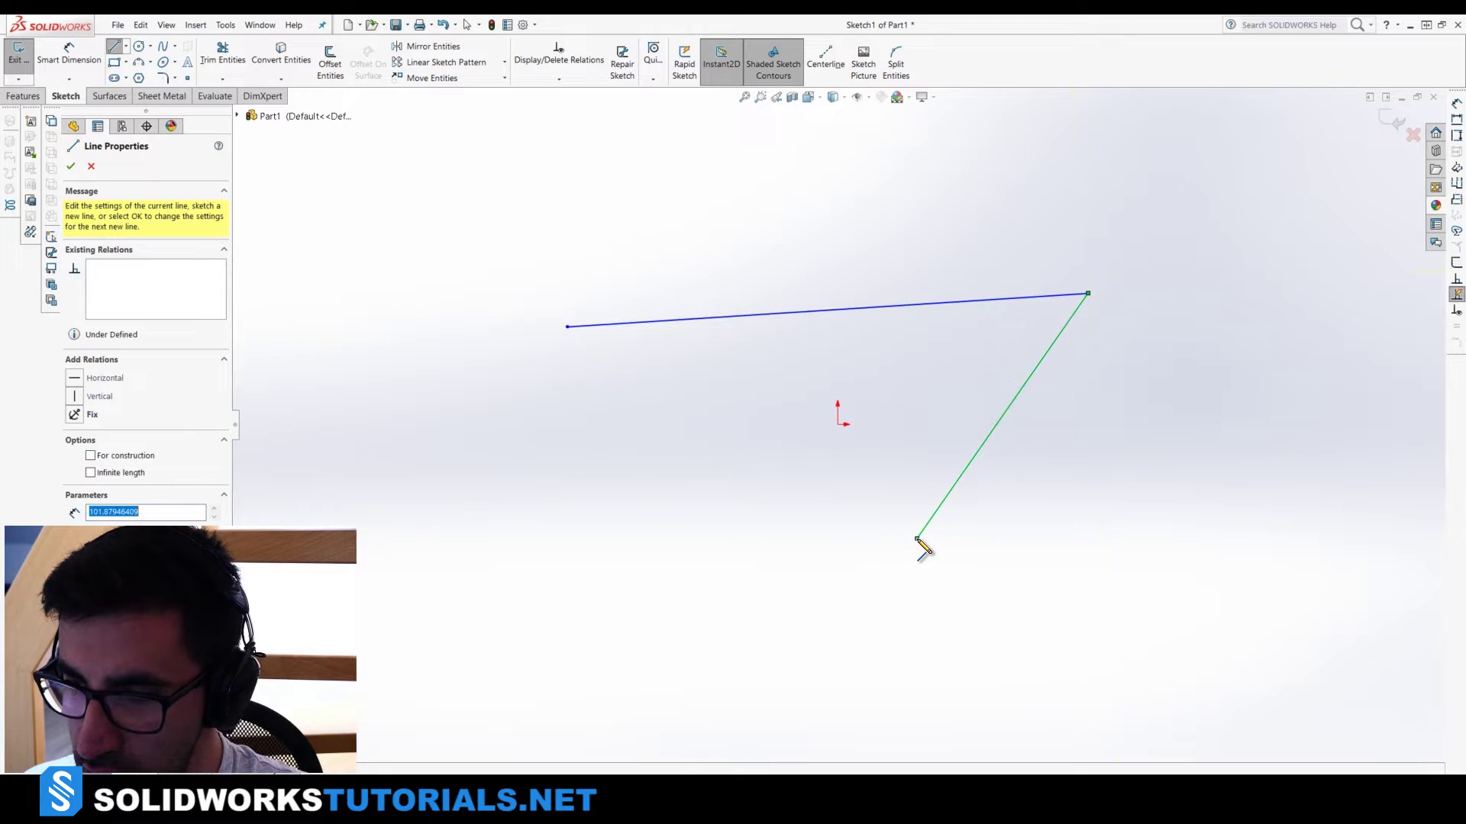
left_click(655, 425)
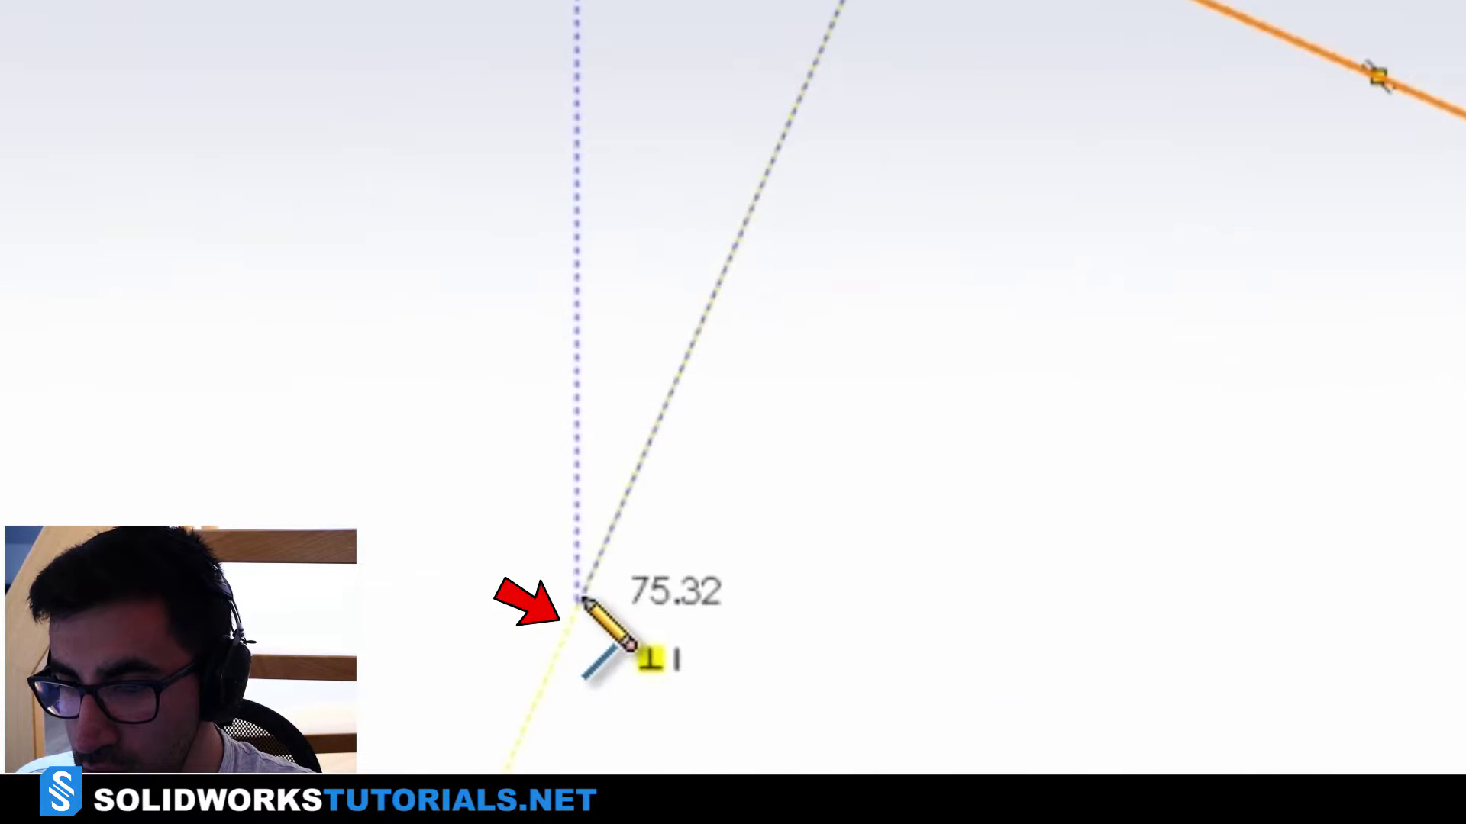
left_click(581, 622)
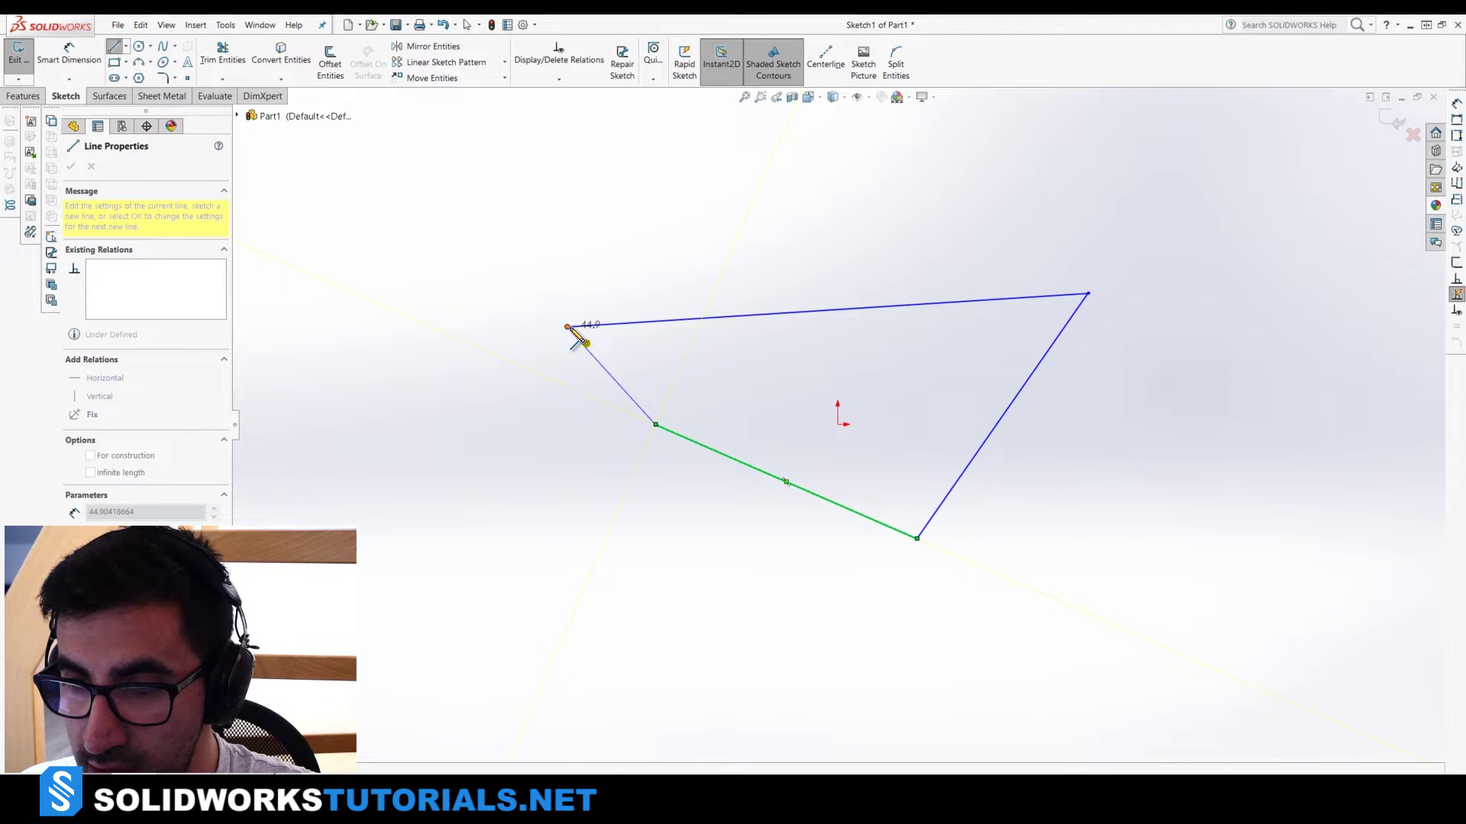
left_click(568, 328)
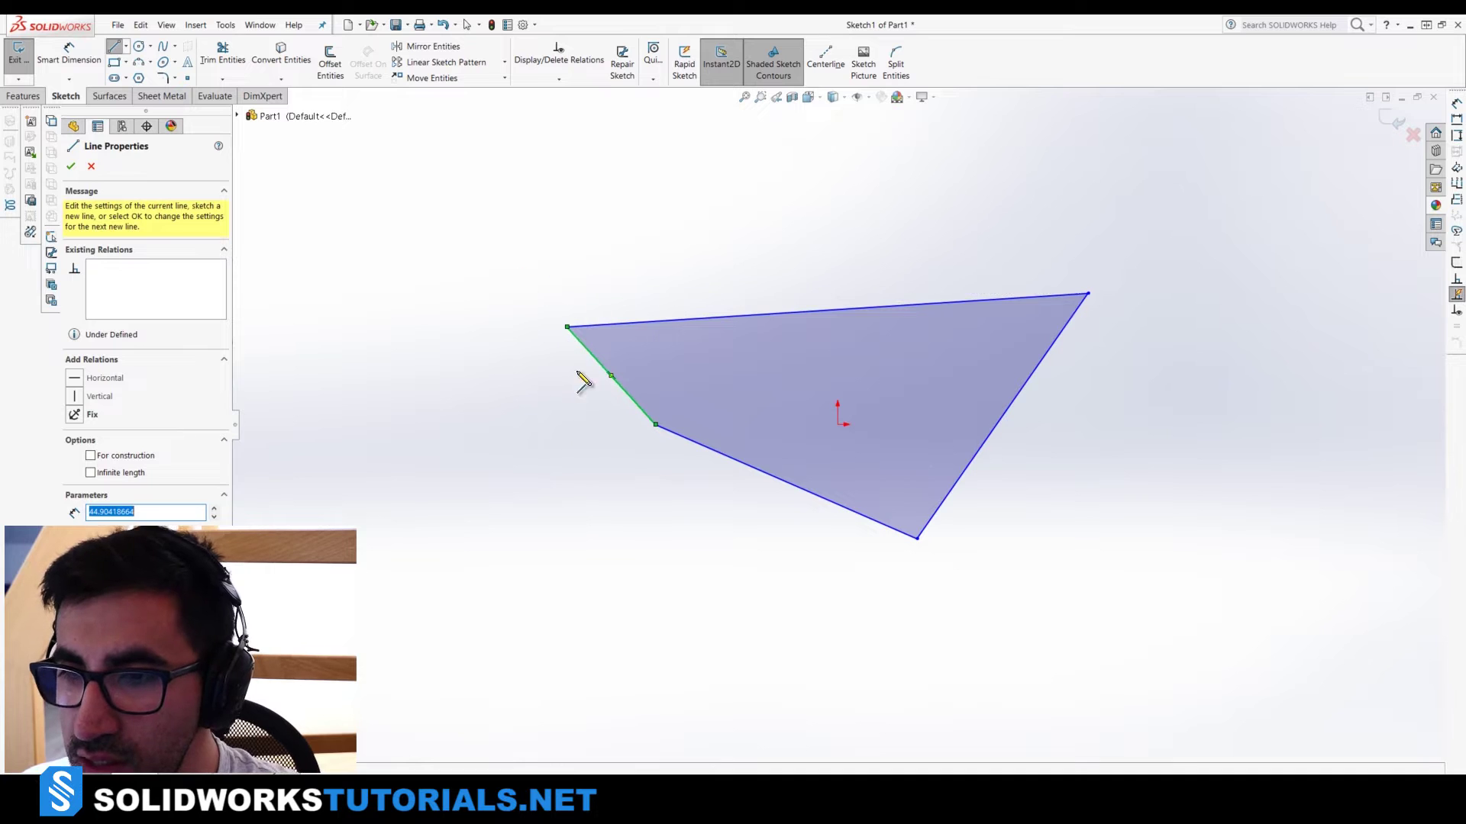
left_click(787, 67)
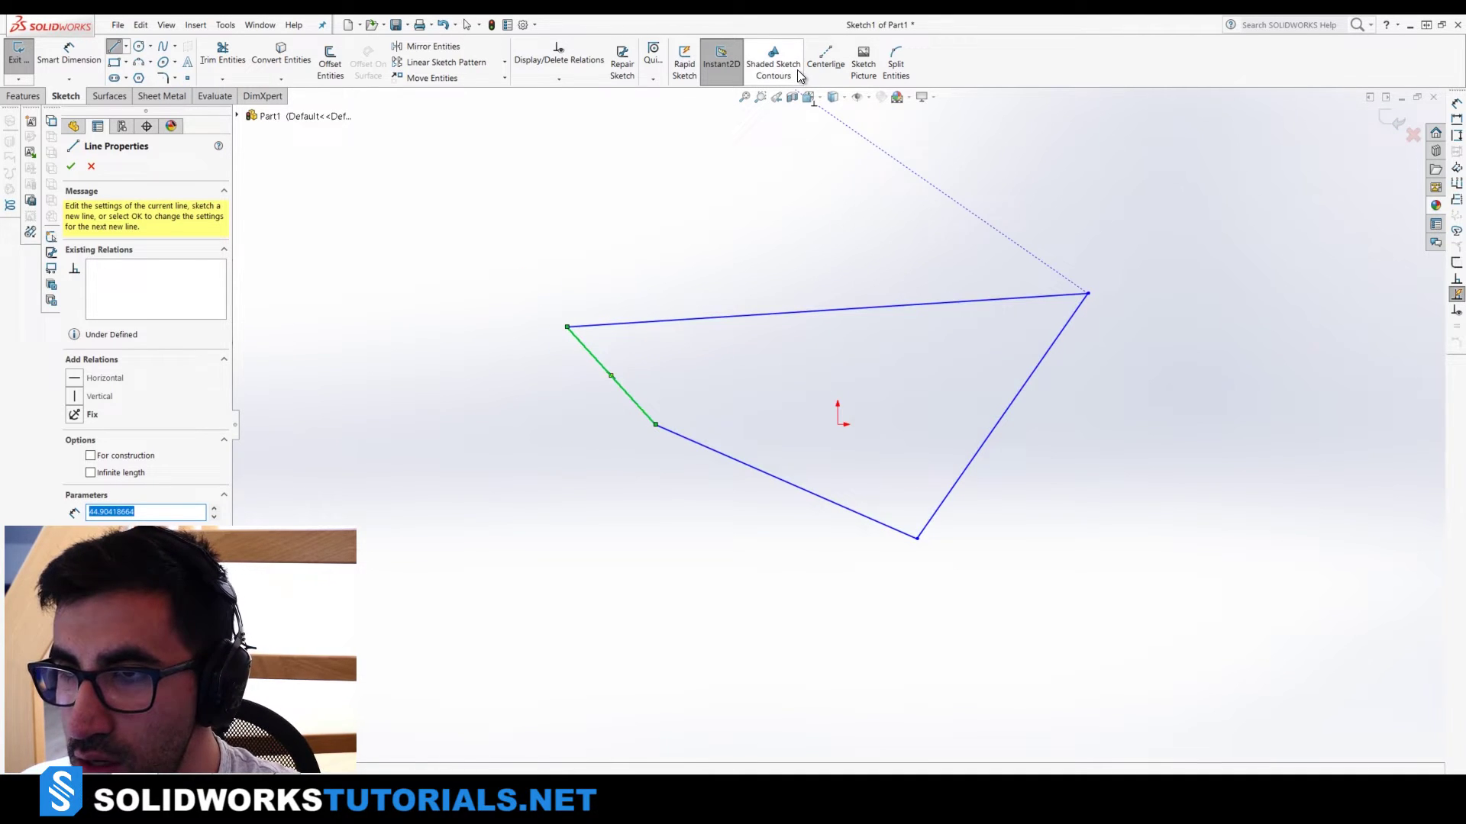
left_click(788, 68)
left_click(788, 67)
left_click(789, 67)
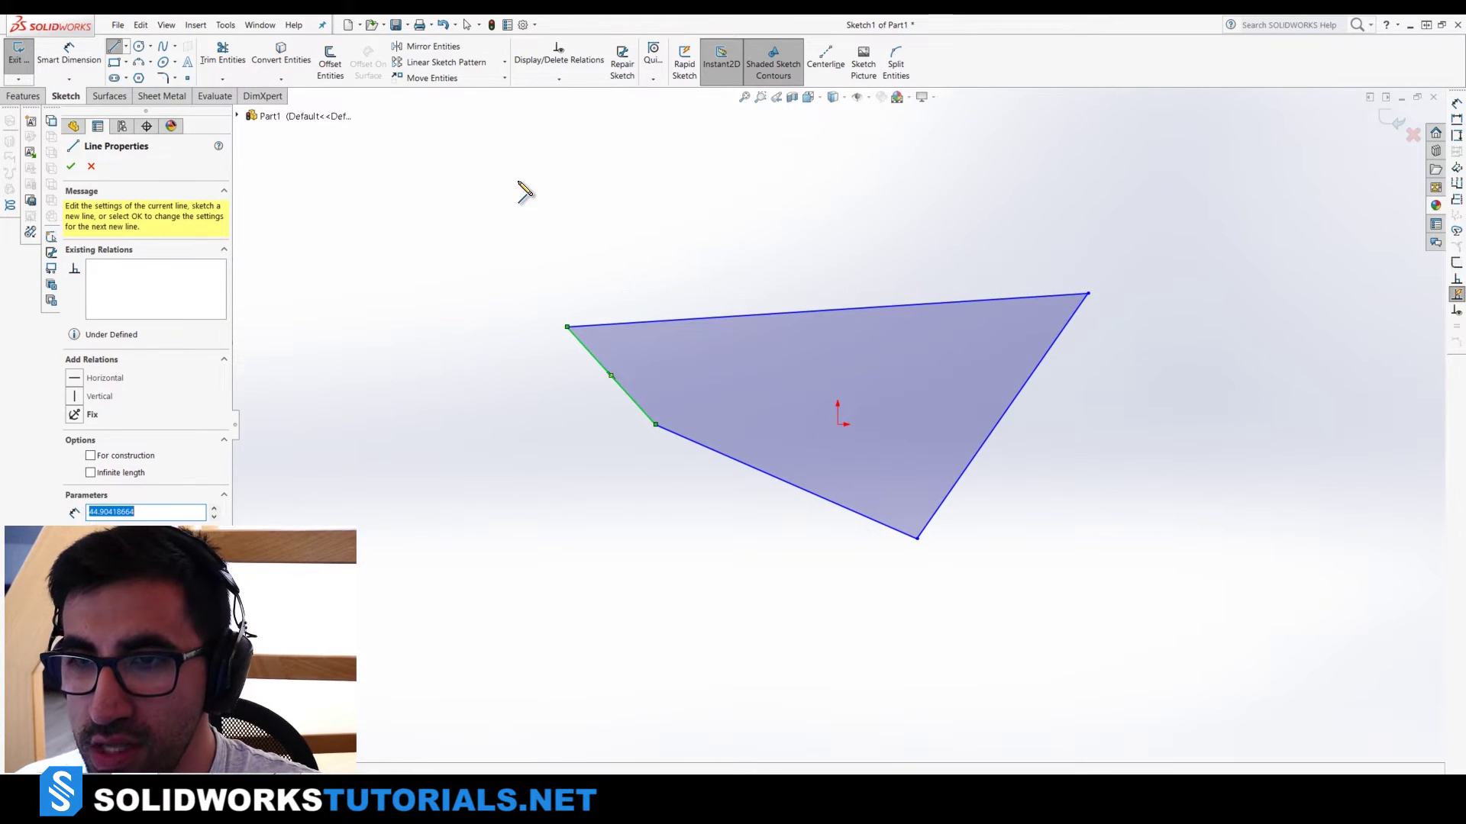
Draw a 115 mm horizontal line above the loop, continuing into a tangent arc down-right
left_click(467, 173)
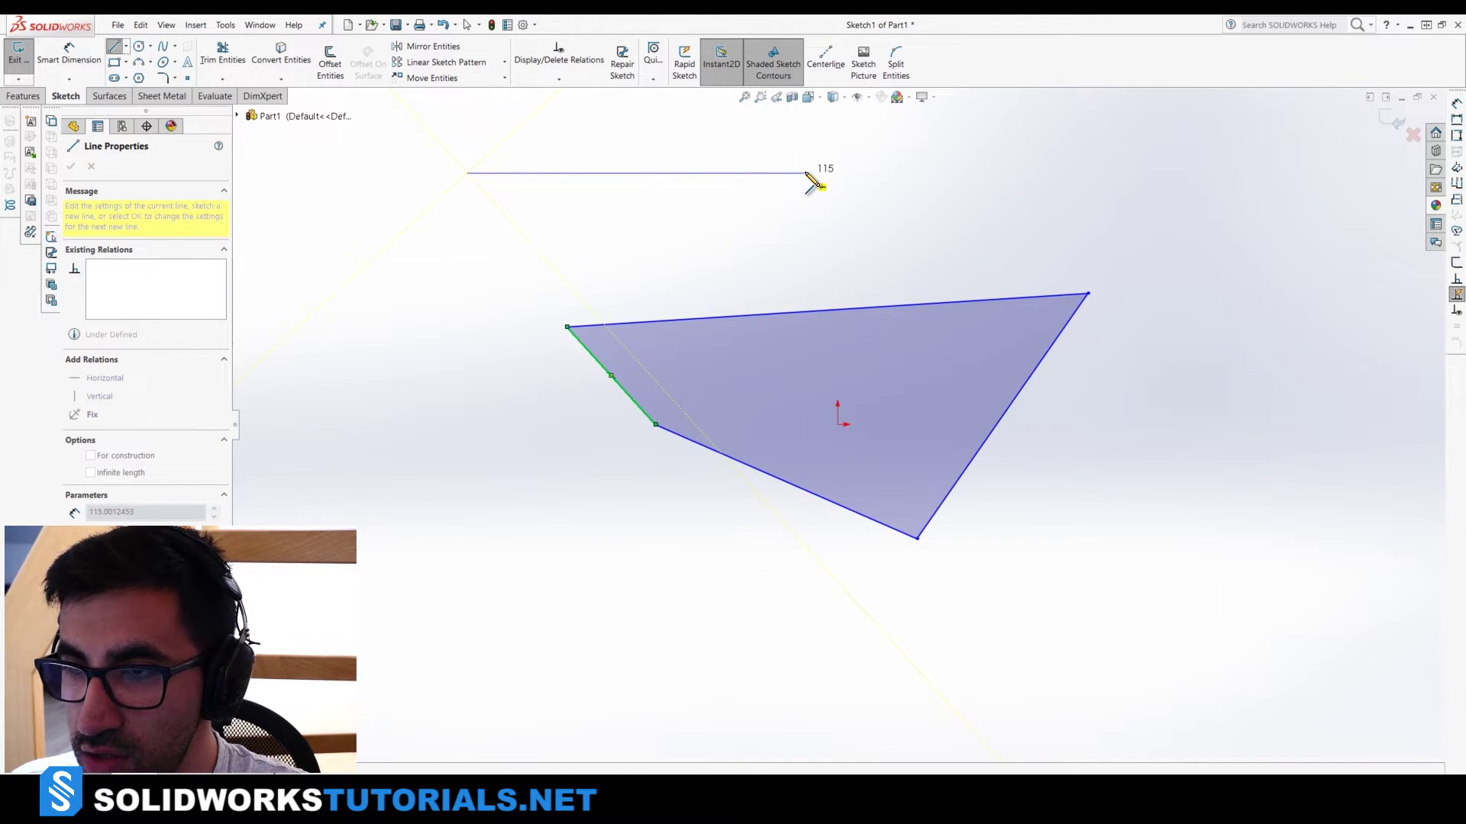
double_click(806, 173)
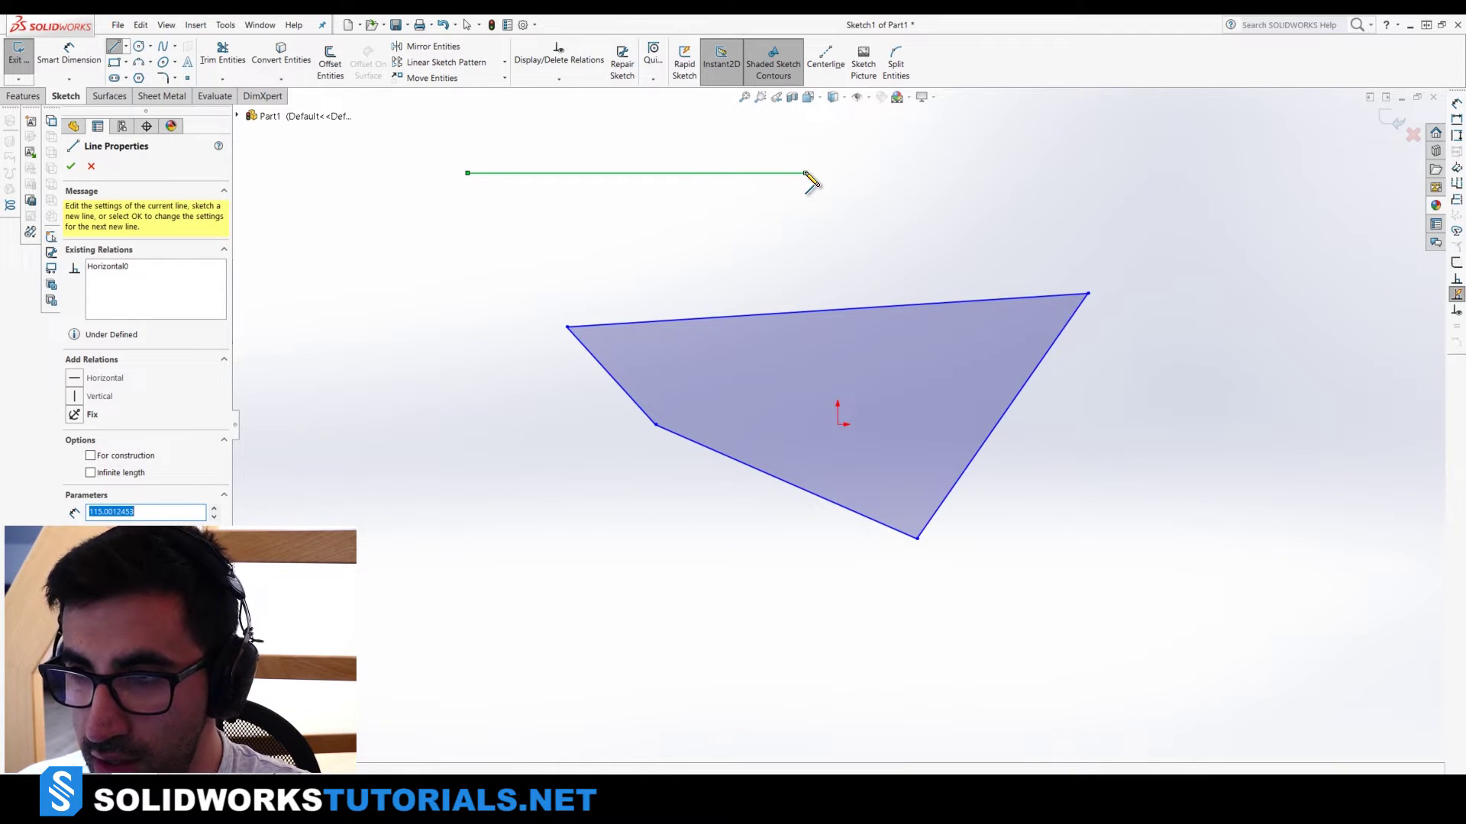
left_click(806, 174)
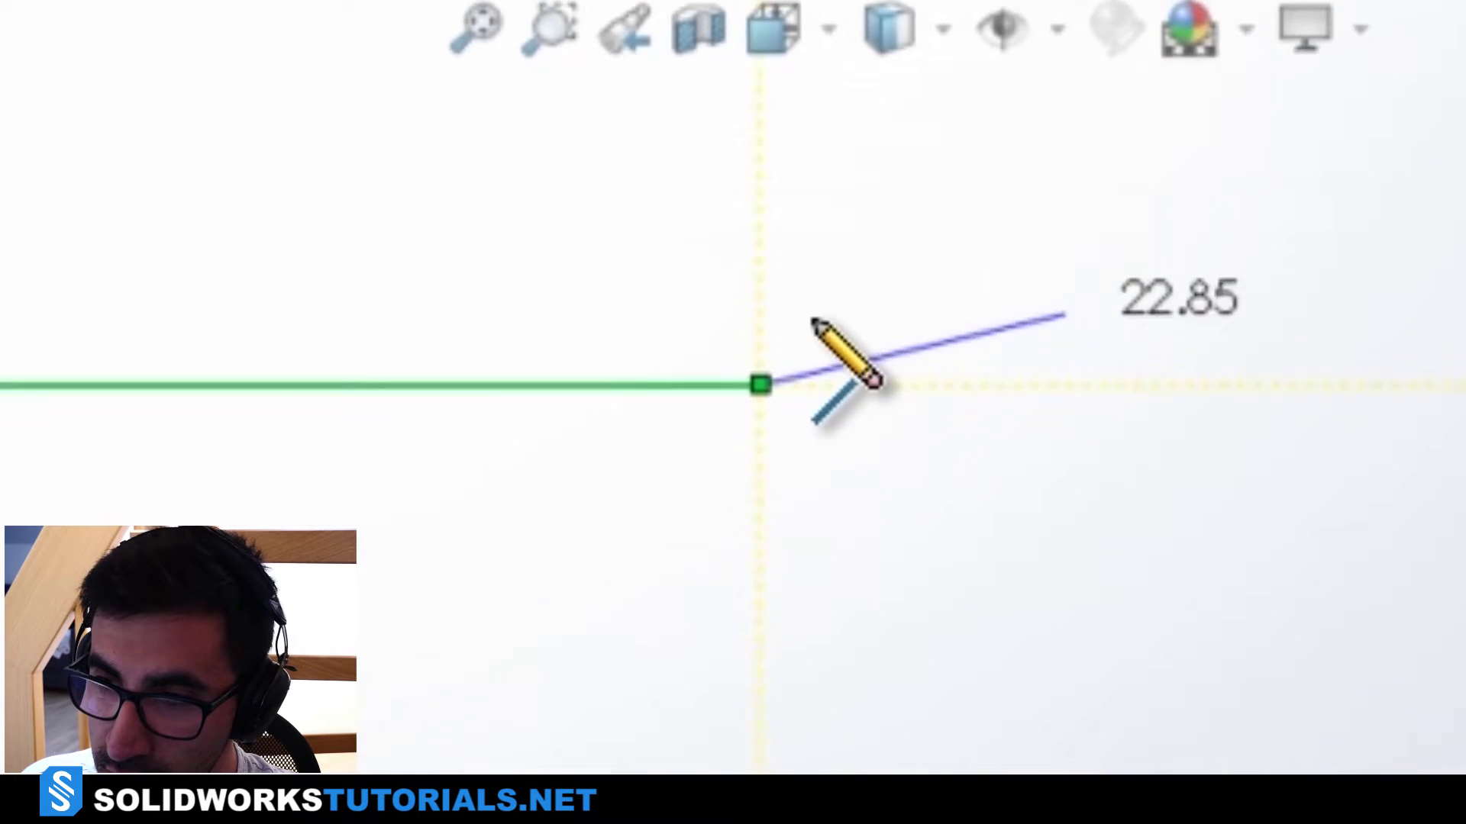
double_click(758, 383)
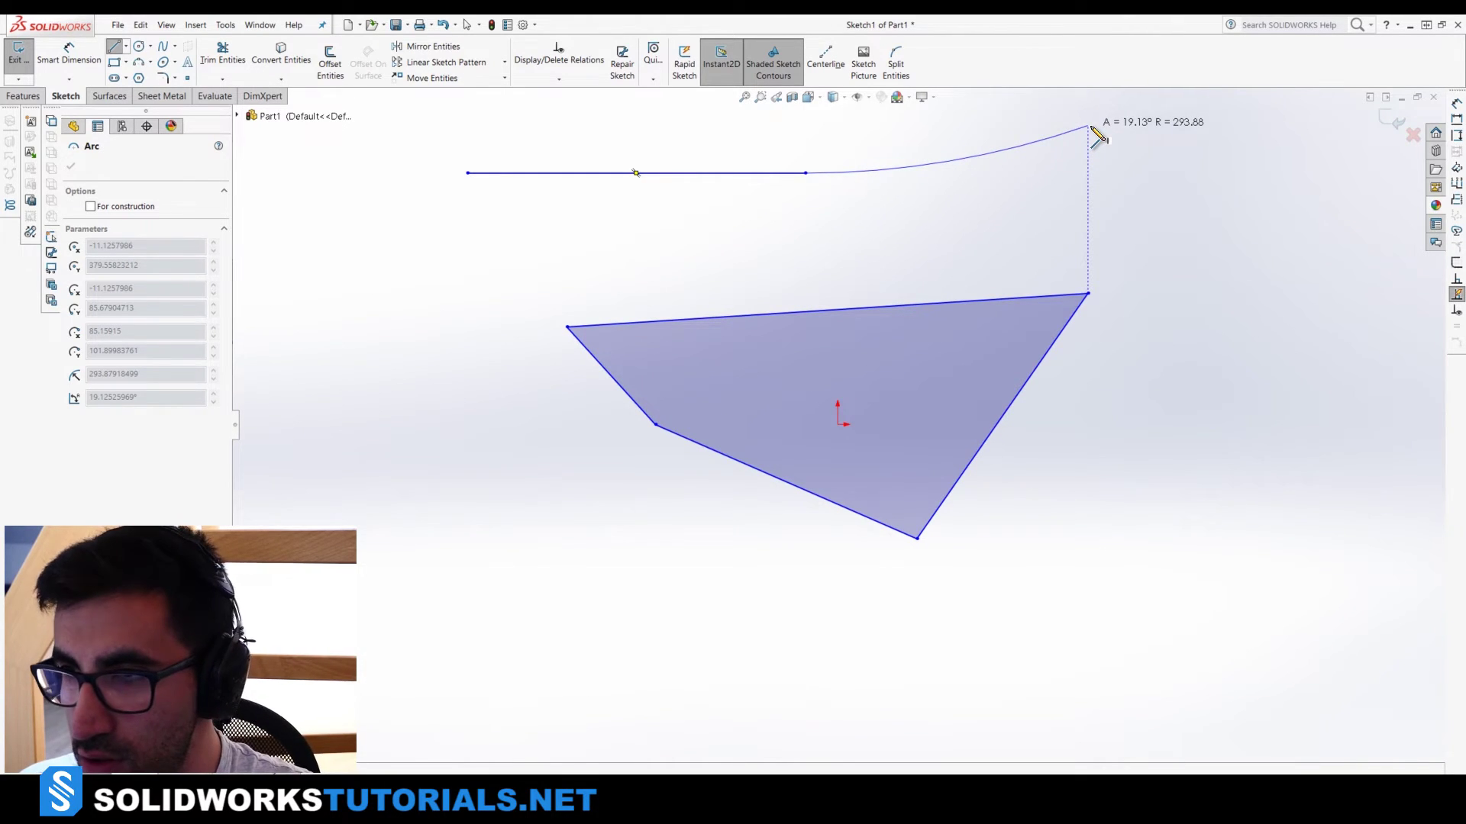
left_click(1236, 338)
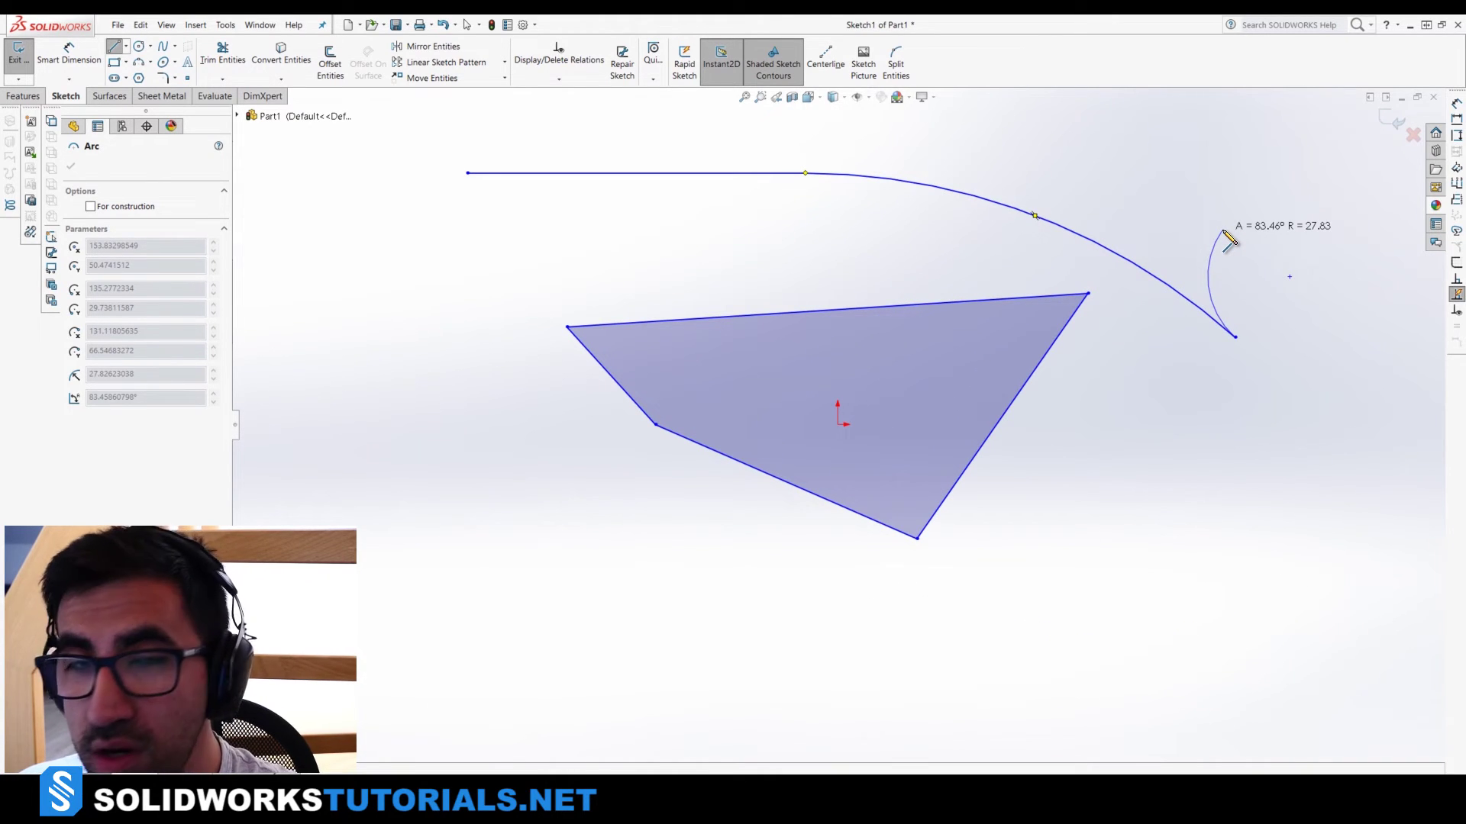
key("Escape")
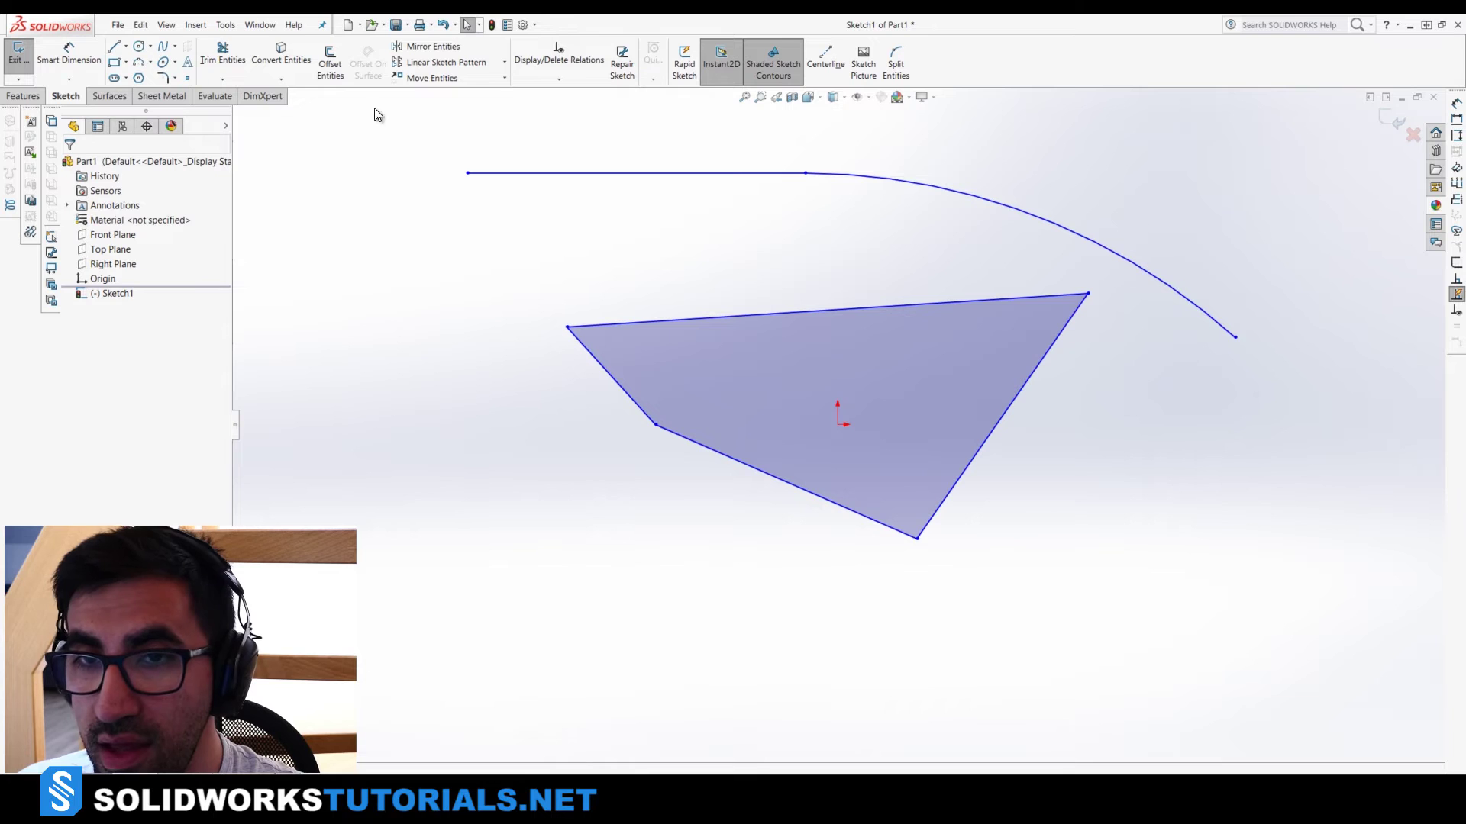
key("l")
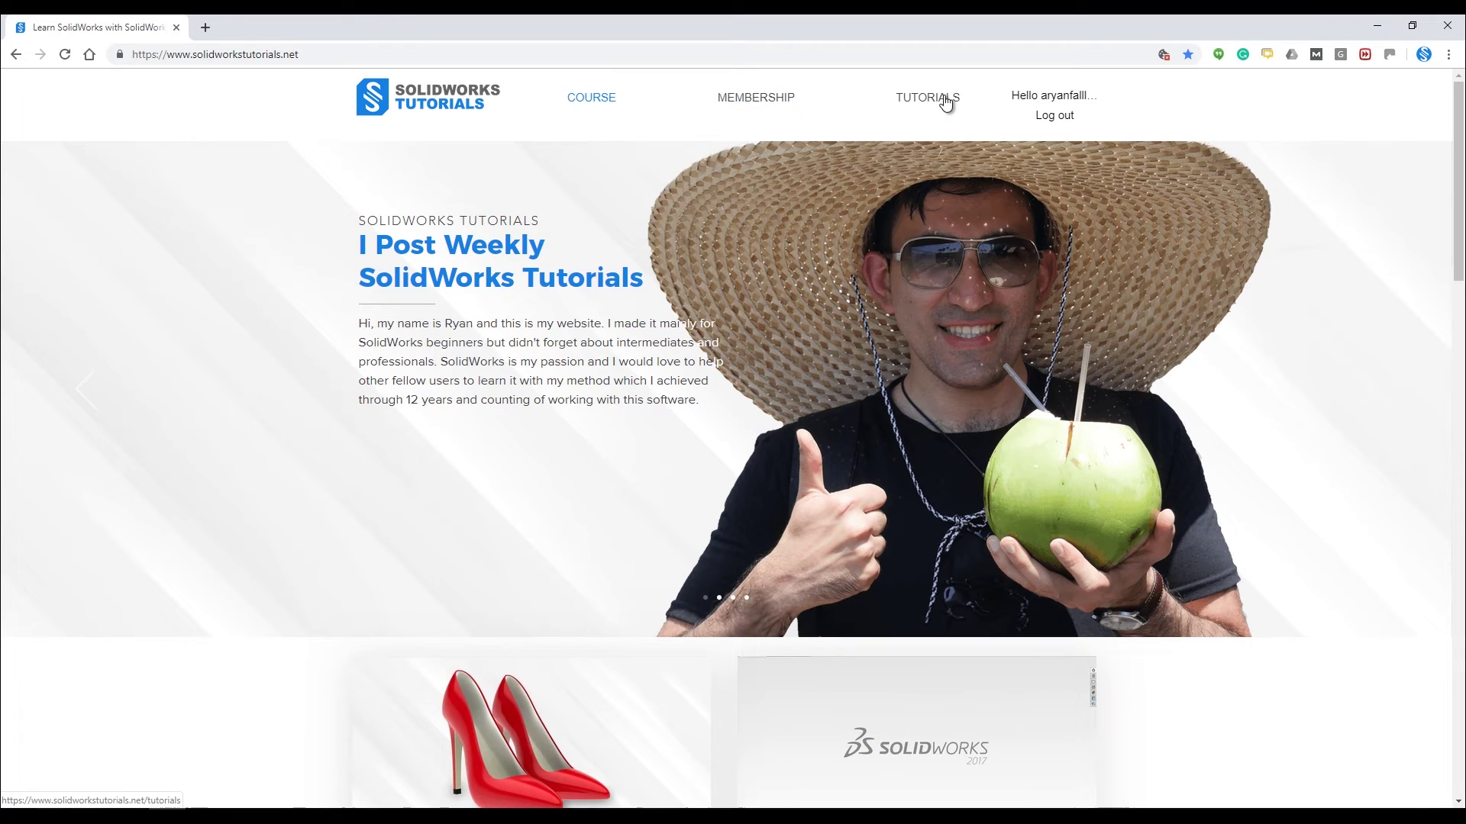
Open the Product Design page from the TUTORIALS menu and scroll to the Bike Rim card
mouse_move(945, 102)
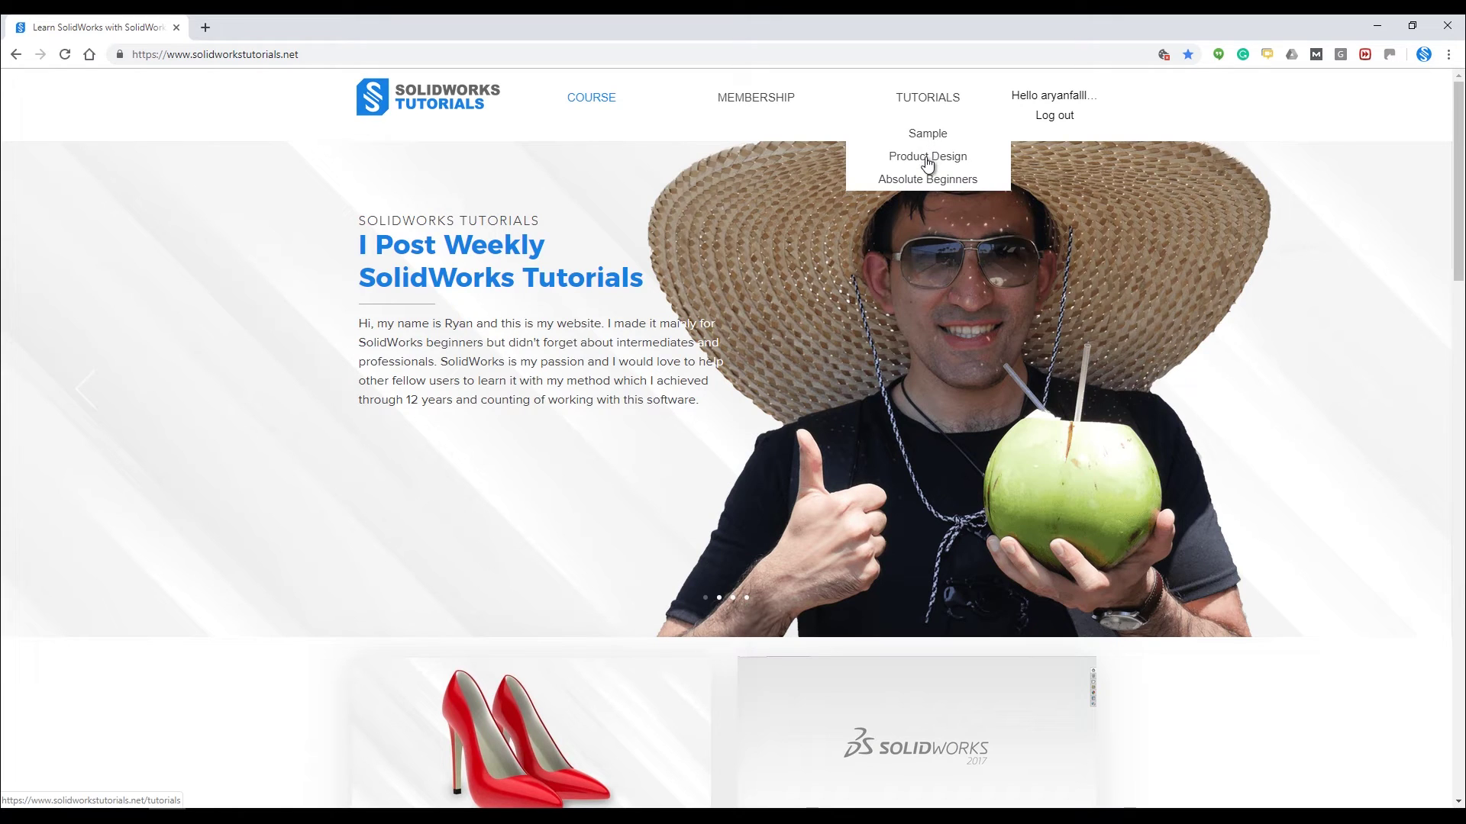
left_click(928, 158)
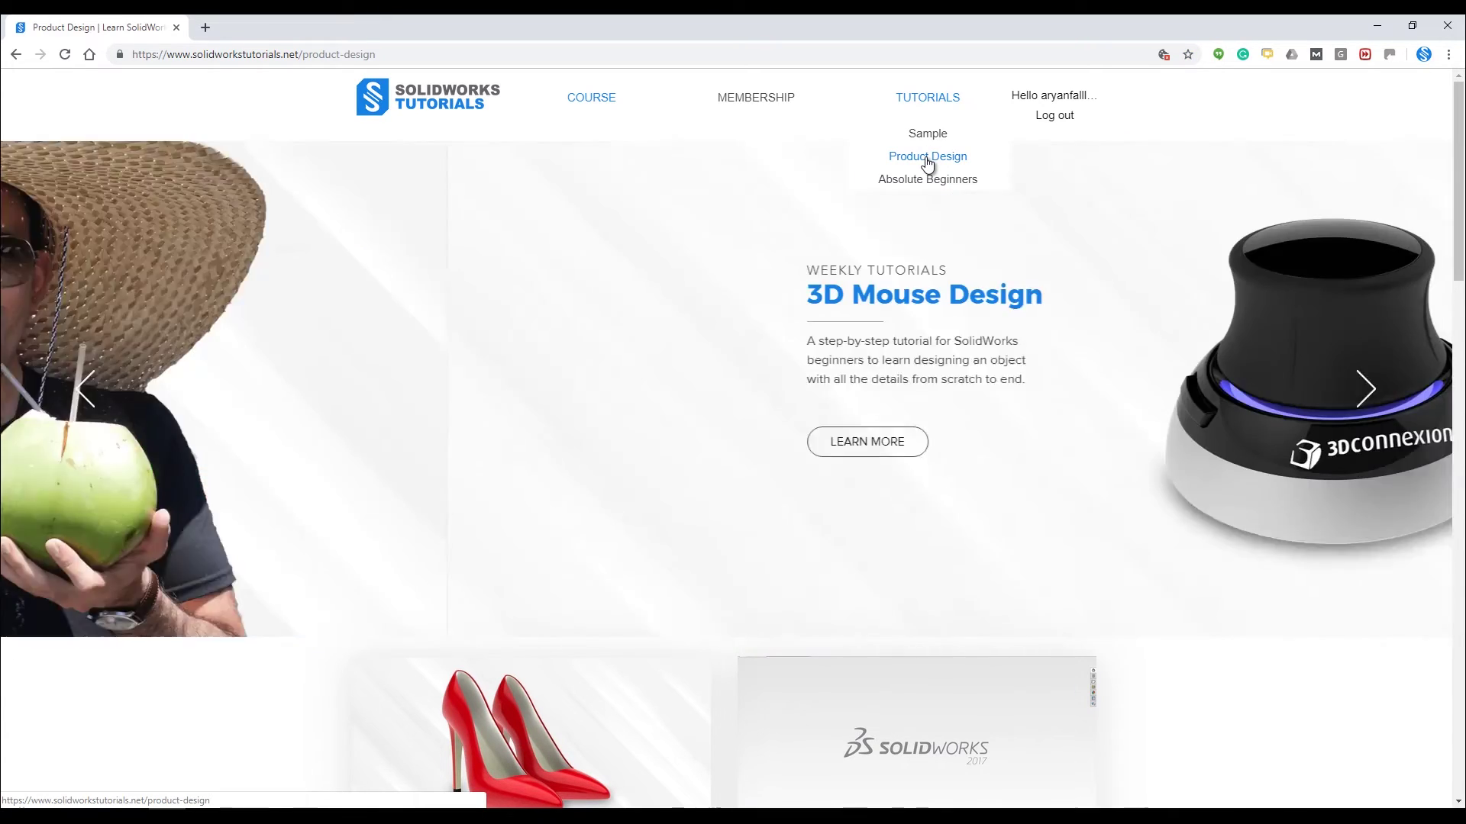
scroll(928, 162, "down", 6)
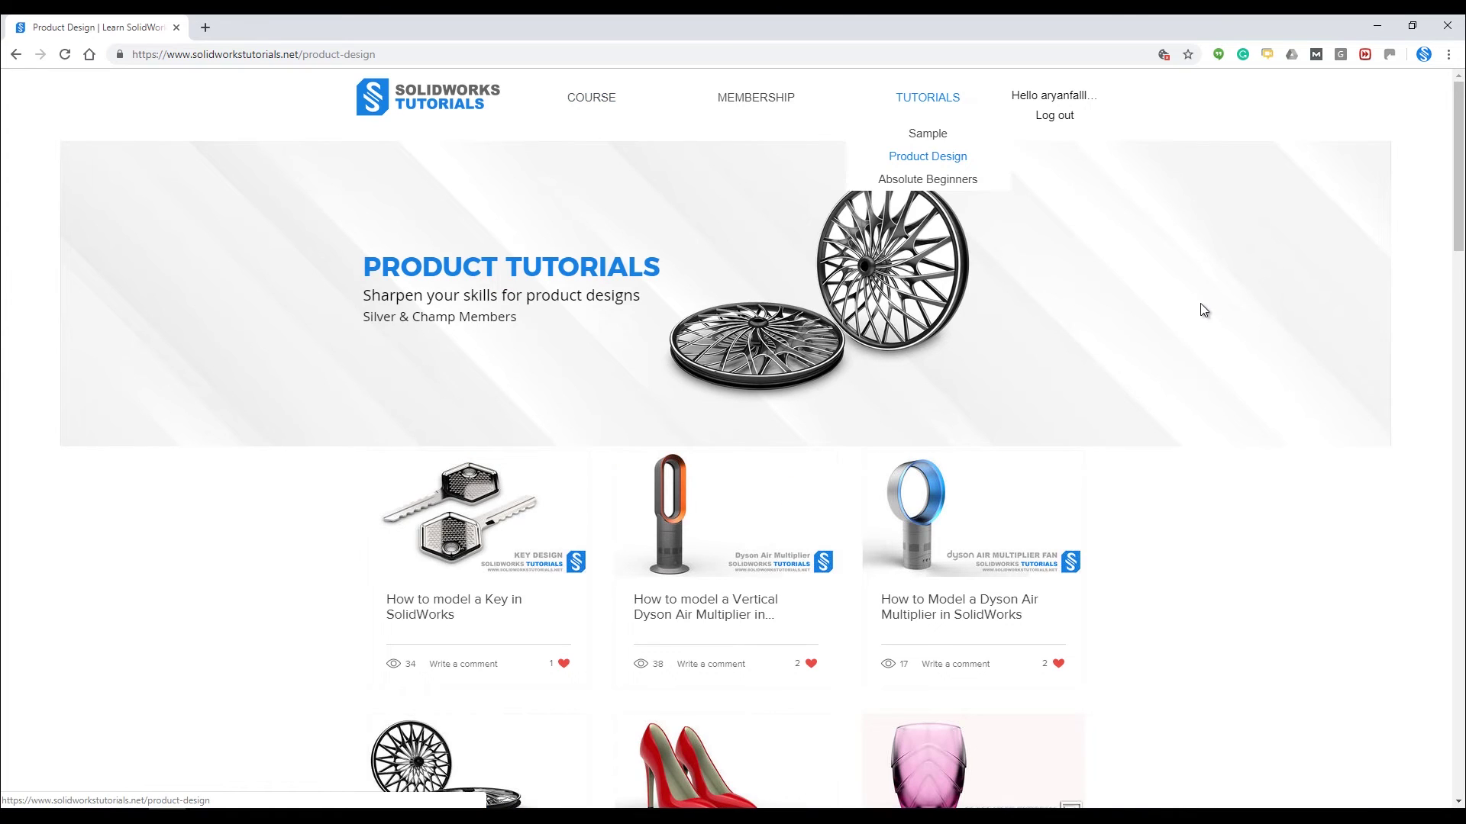
middle_click(1399, 213)
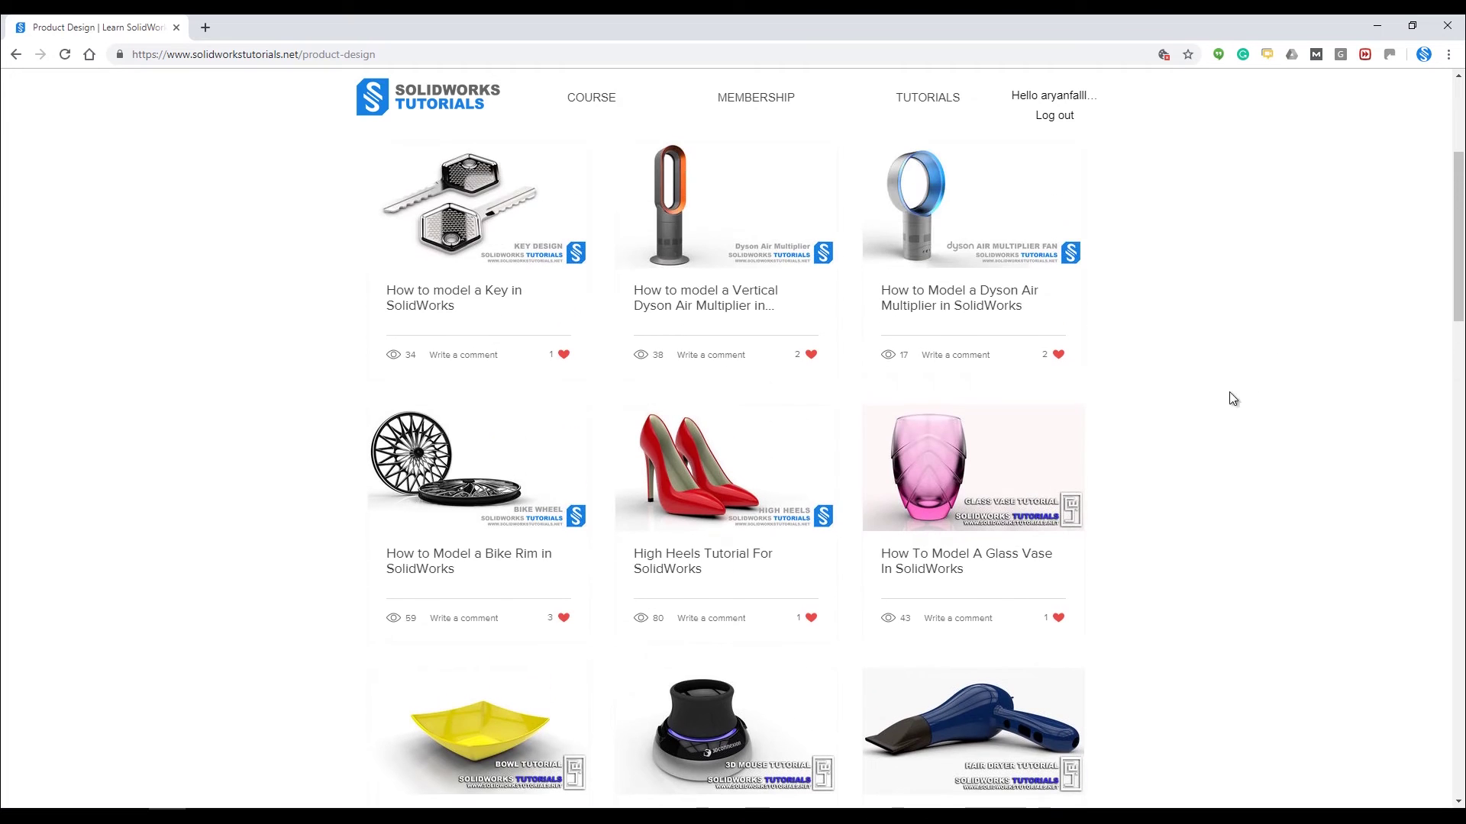
middle_click(1229, 398)
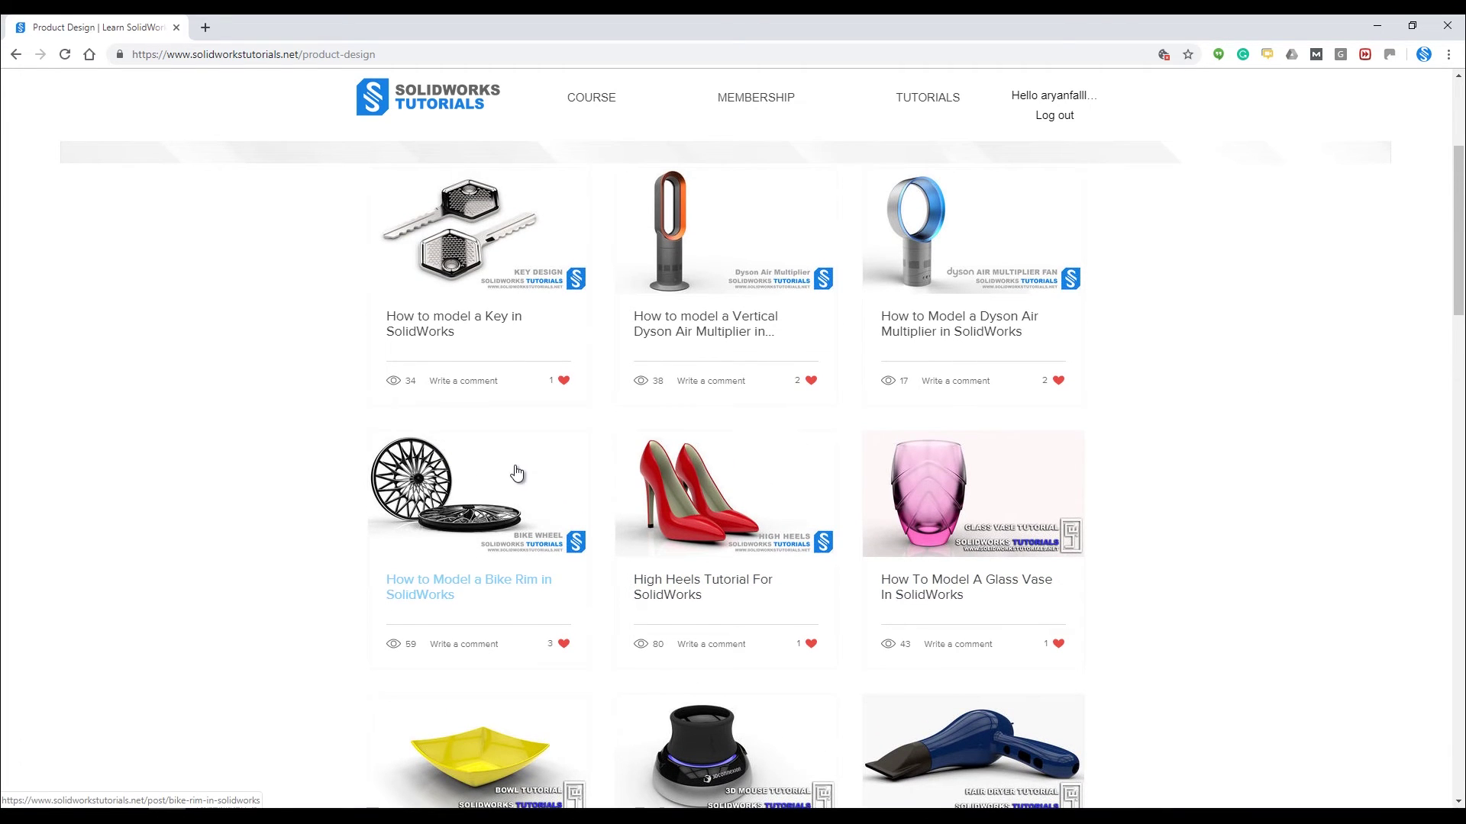
Open the Bike Rim tutorial and autoscroll down to its Surface Loft step
left_click(474, 478)
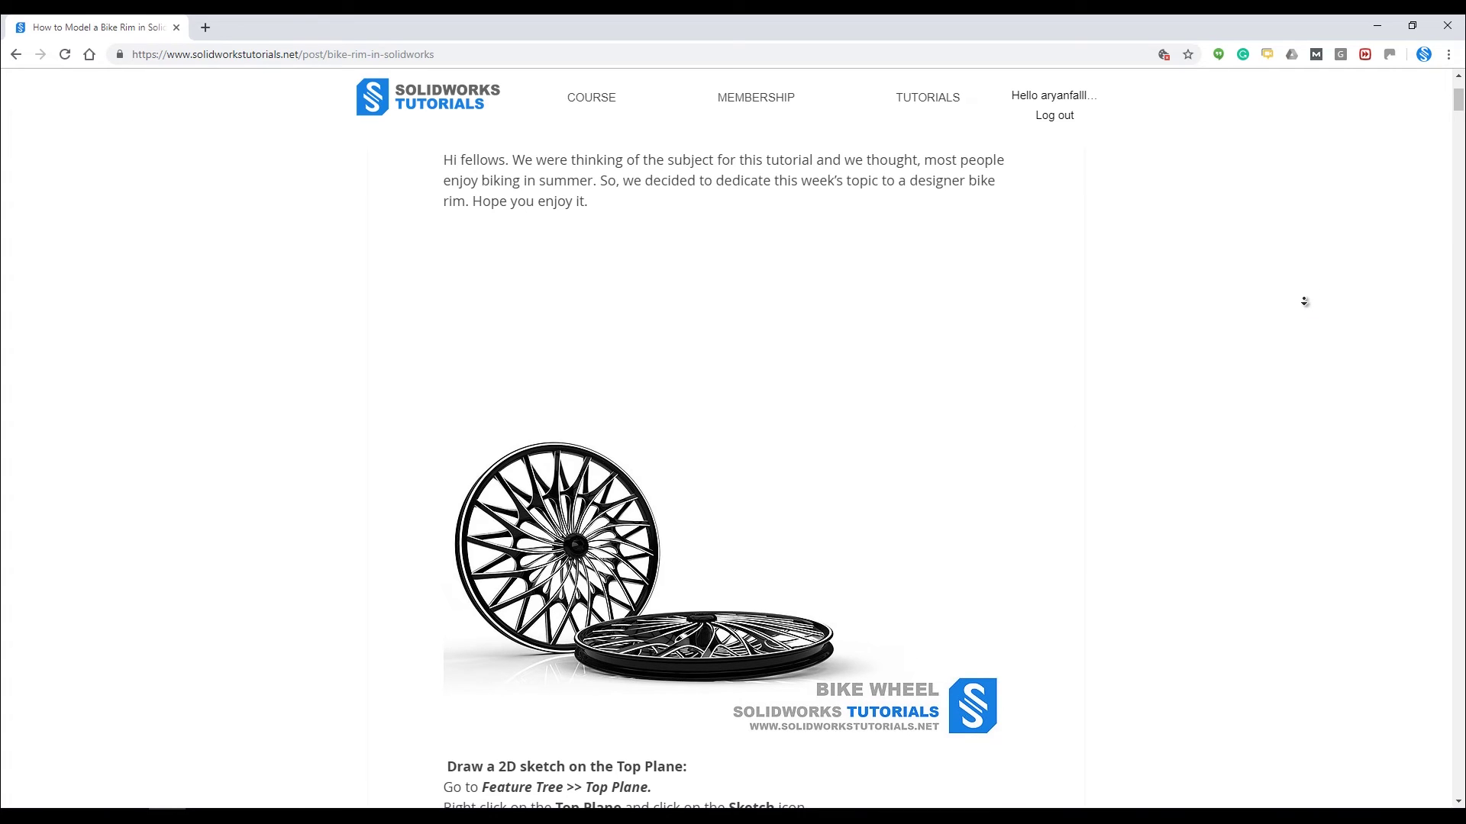
middle_click(1303, 318)
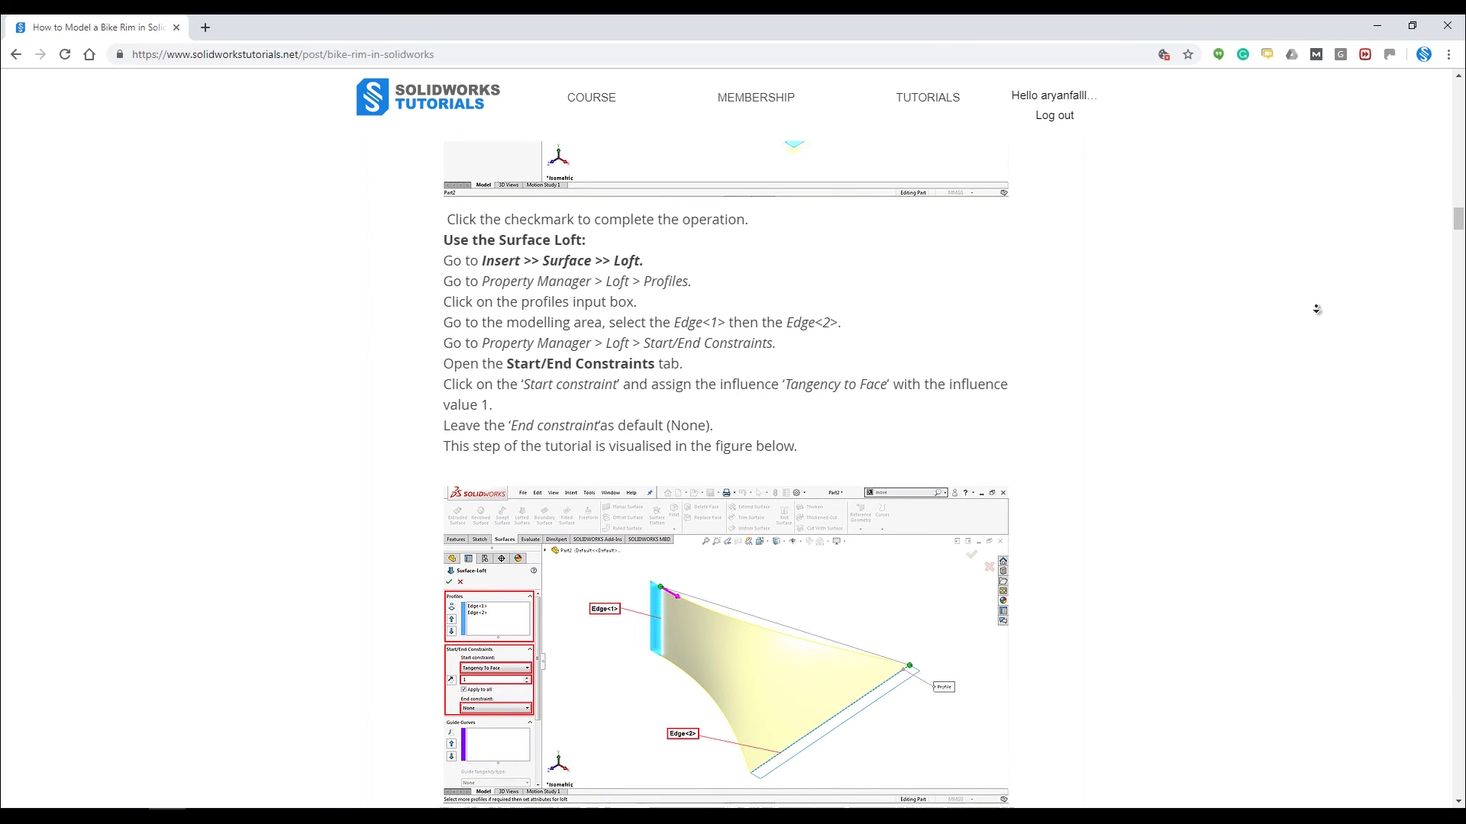
left_click(1127, 426)
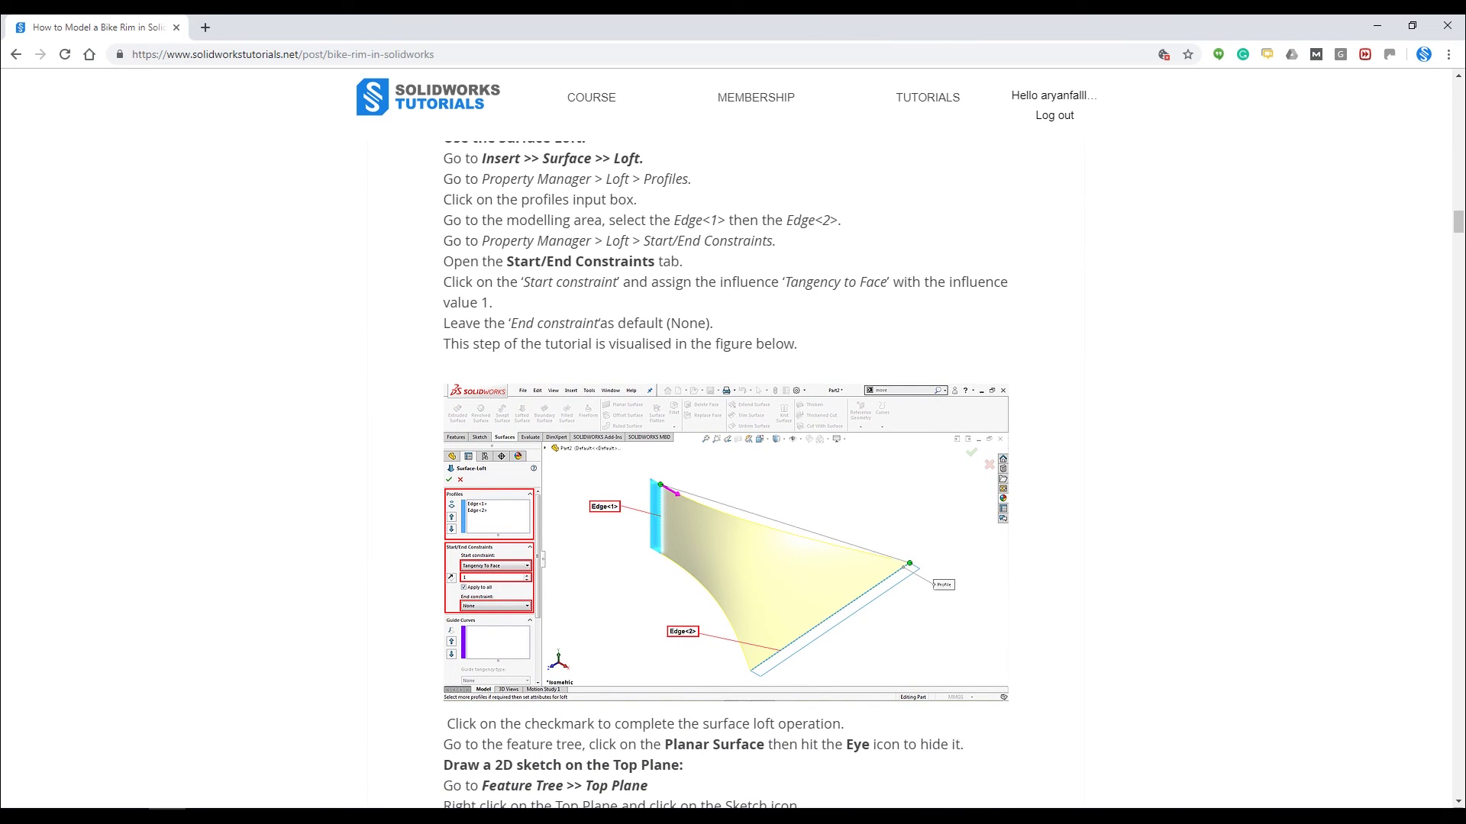